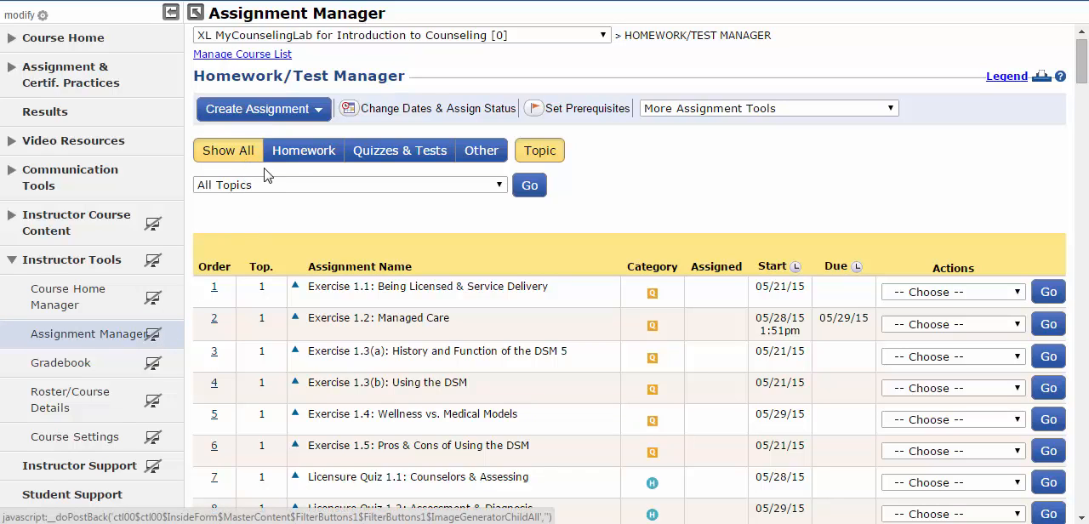
- Filter the assignments to homework, then to quizzes and tests within topic 3, Characteristics of the Effective Counselor
click(319, 160)
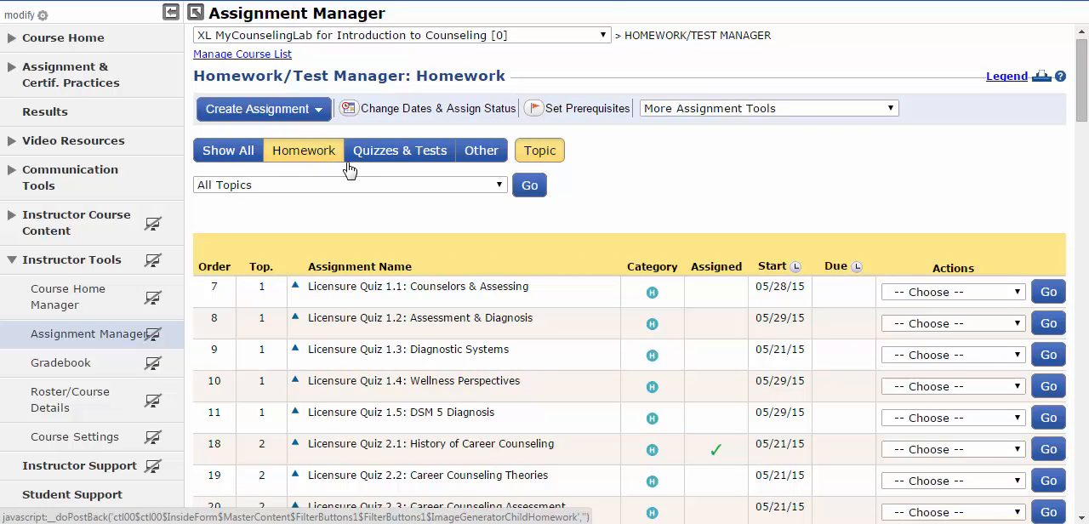
click(359, 161)
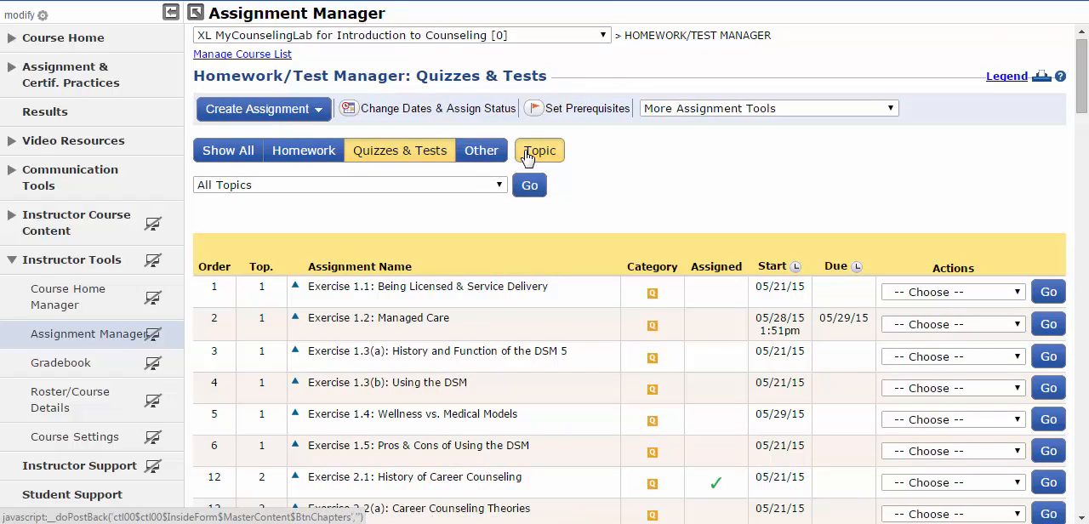
click(500, 186)
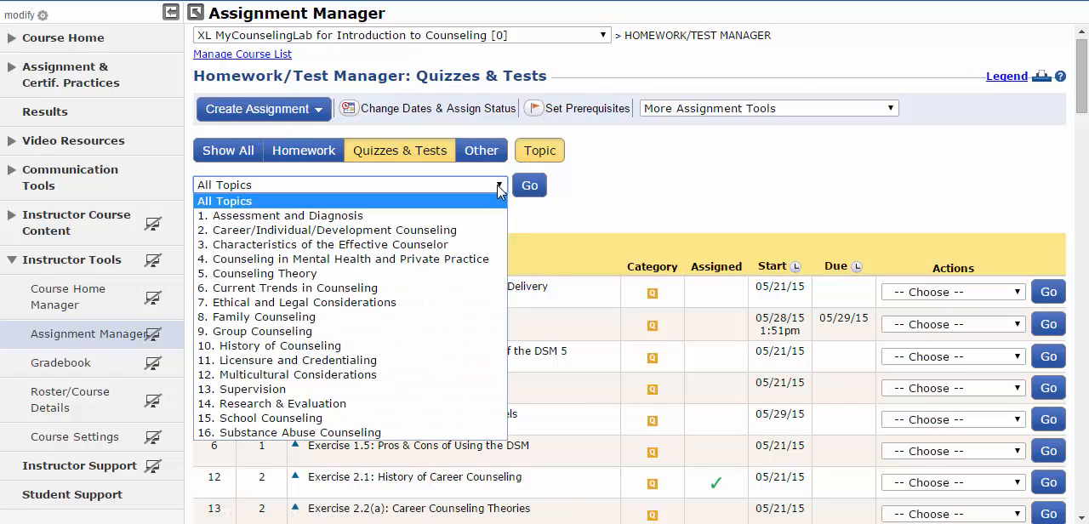
click(470, 245)
click(528, 187)
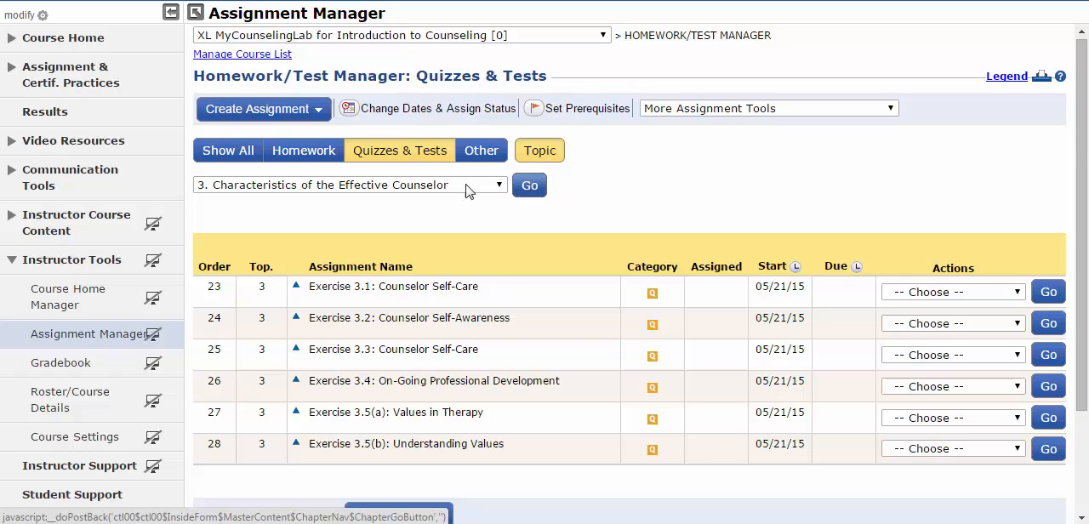
- Show all assignment types for the topic and open the class settings of Exercise 3.1: Counselor Self-Care
click(243, 155)
scroll(244, 159, down, 2)
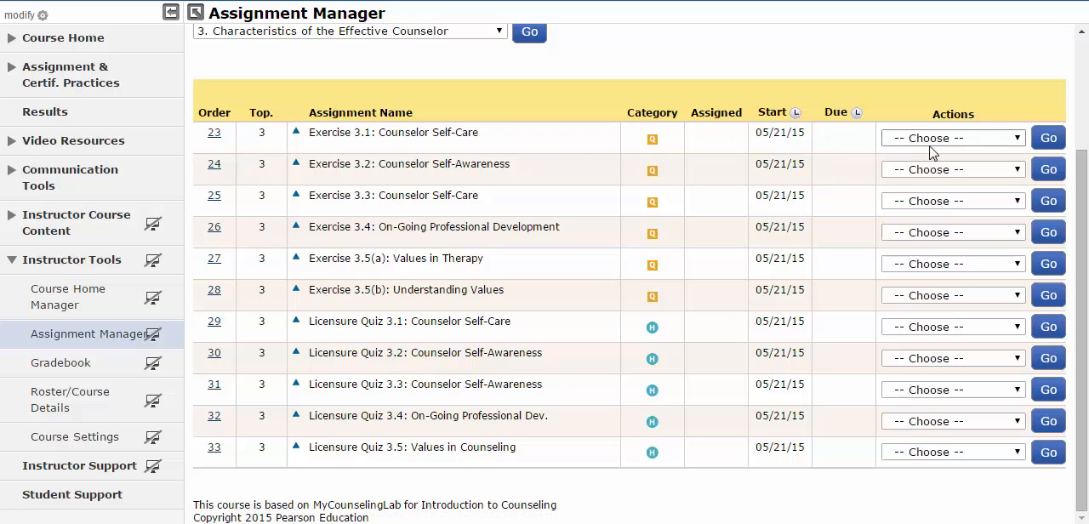
click(1015, 141)
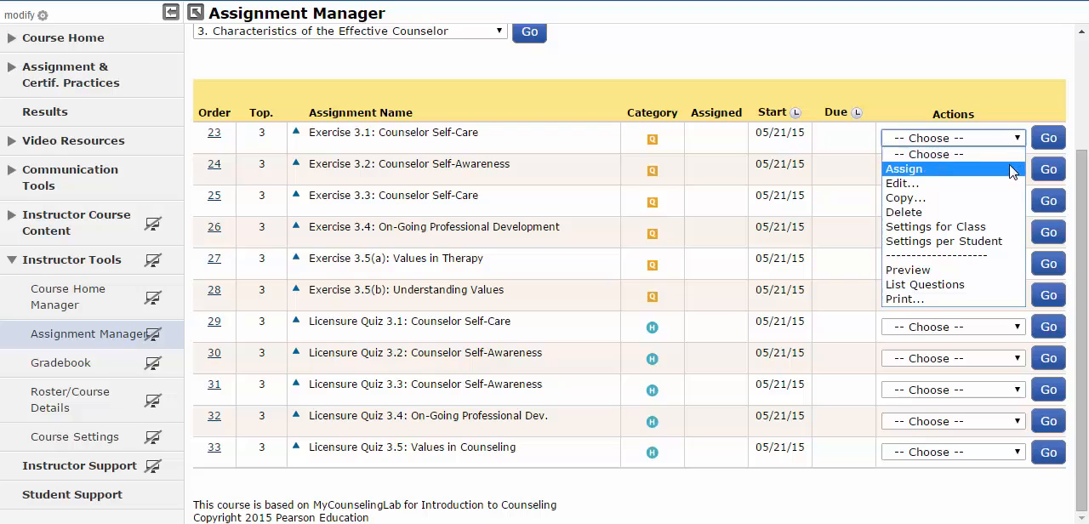
click(1012, 227)
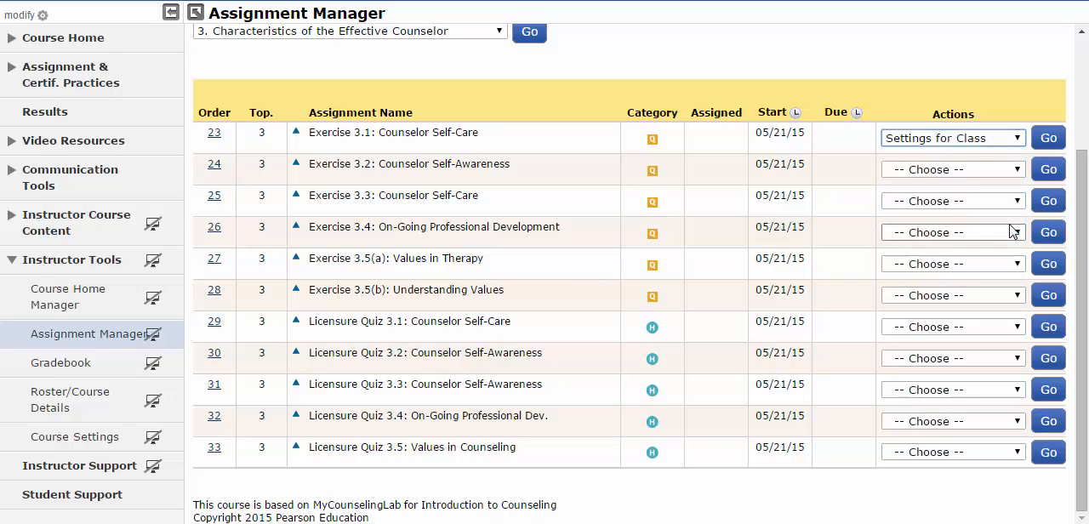
click(1052, 143)
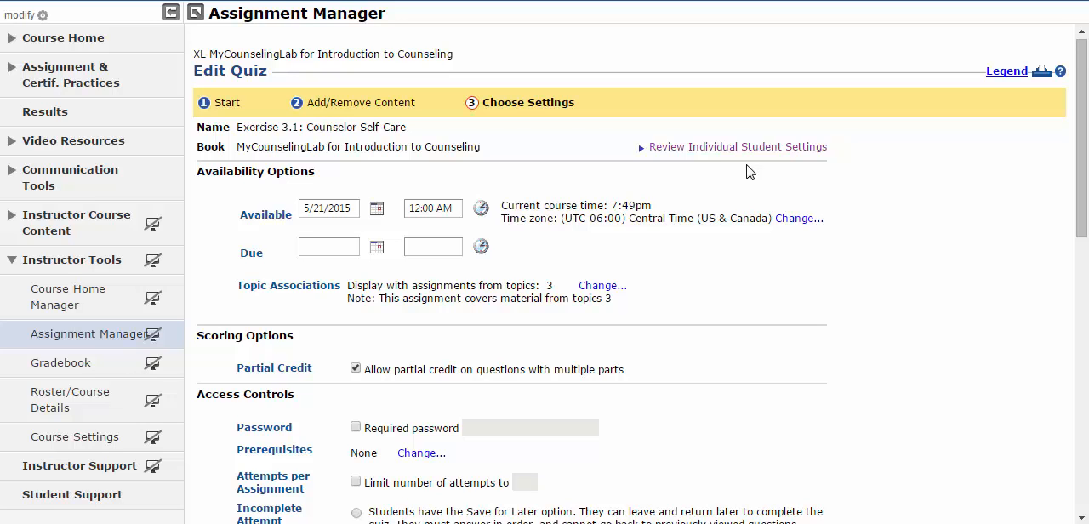
- Limit the quiz to 1 attempt and give students the Save for Later option for incomplete attempts
scroll(747, 171, down, 2)
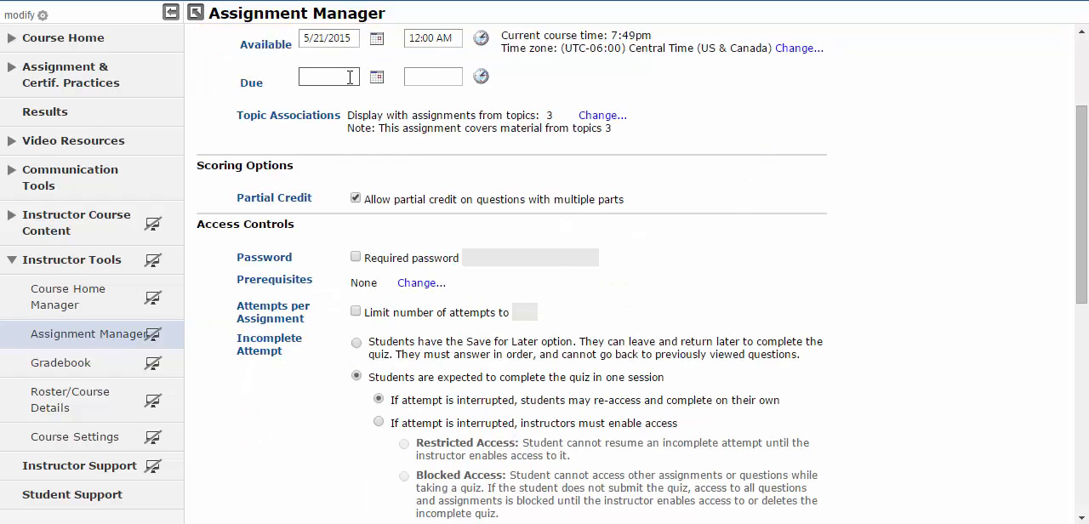
scroll(351, 81, down, 2)
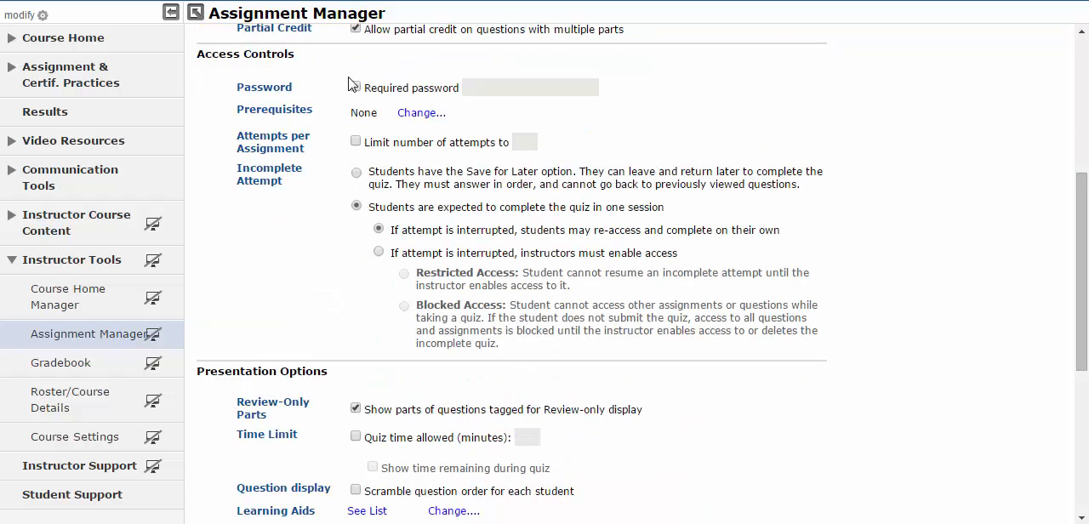
click(355, 142)
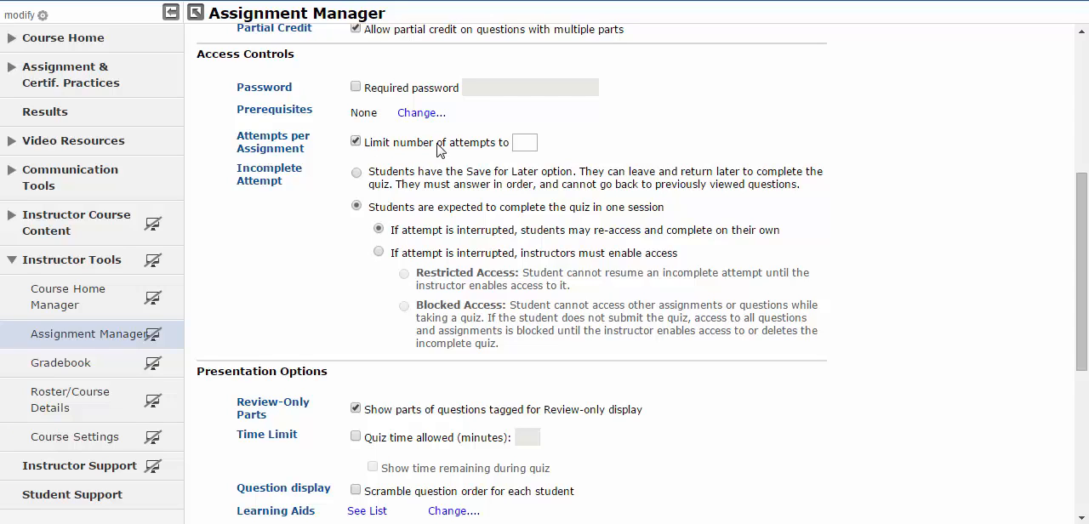
click(520, 139)
text(1)
click(575, 143)
click(356, 173)
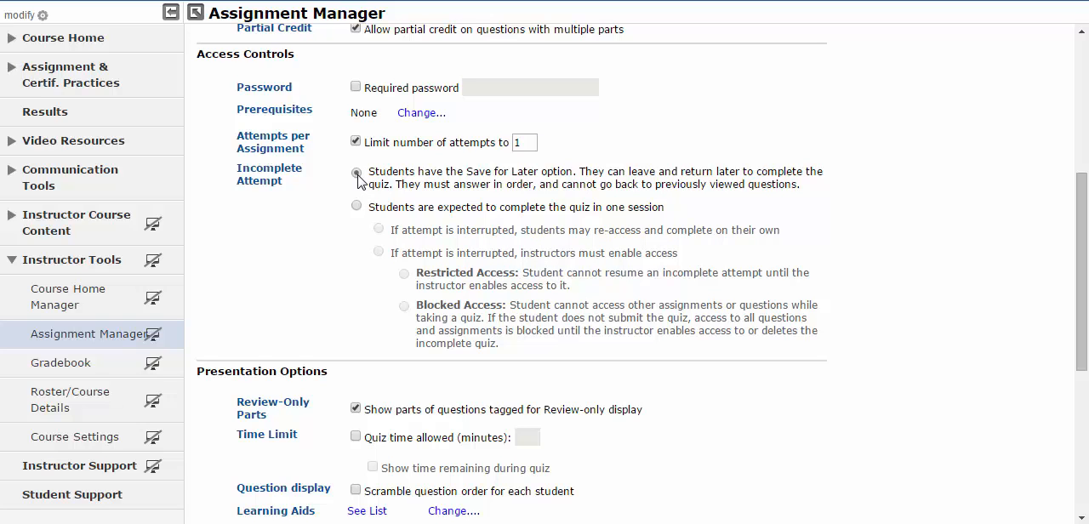
- Set a quiz time limit of 15 minutes and show the time remaining during the quiz
scroll(358, 181, down, 2)
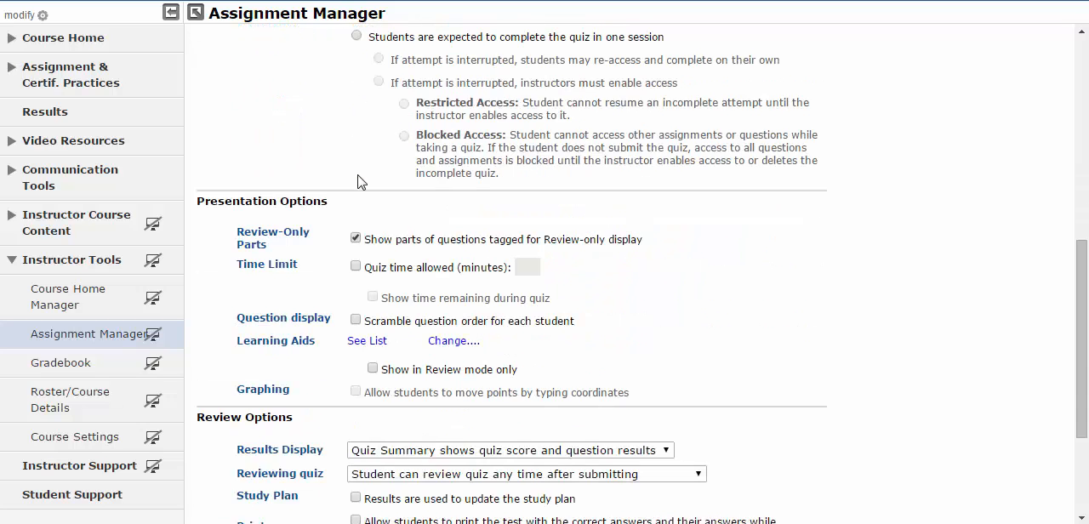
scroll(358, 182, down, 1)
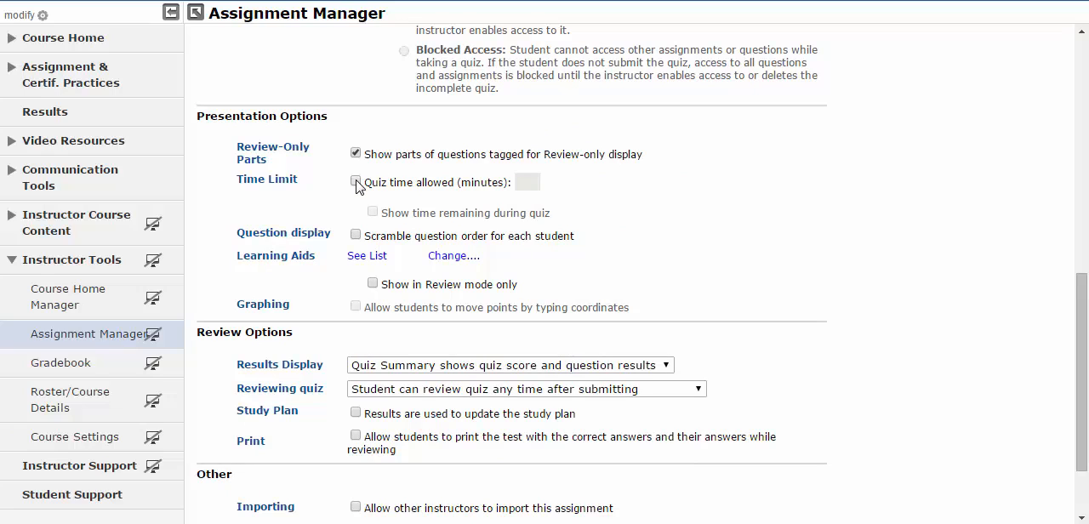
click(356, 181)
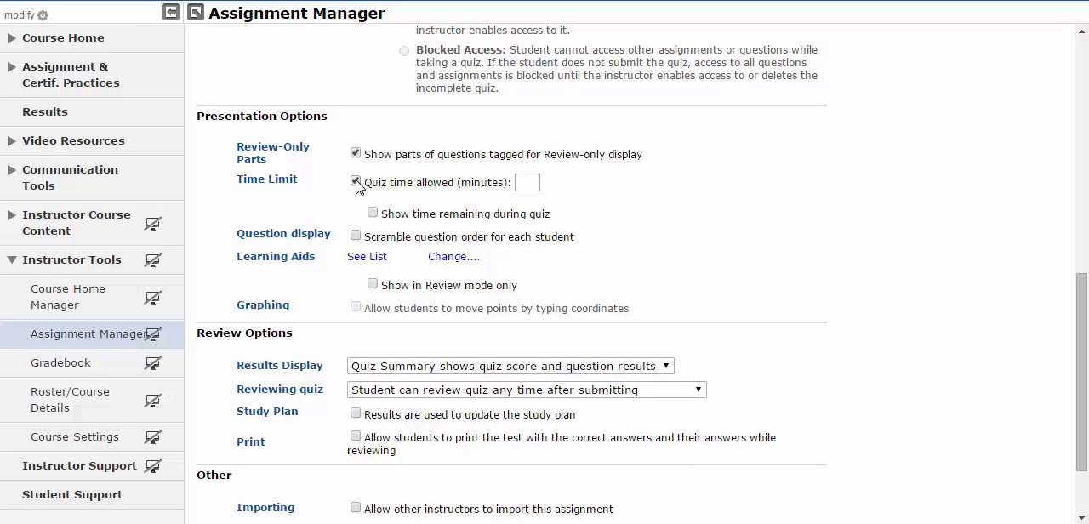
click(526, 183)
text(15)
click(374, 214)
- Look through the results display and quiz reviewing choices, keep the current selections, and save the quiz settings
scroll(507, 237, down, 2)
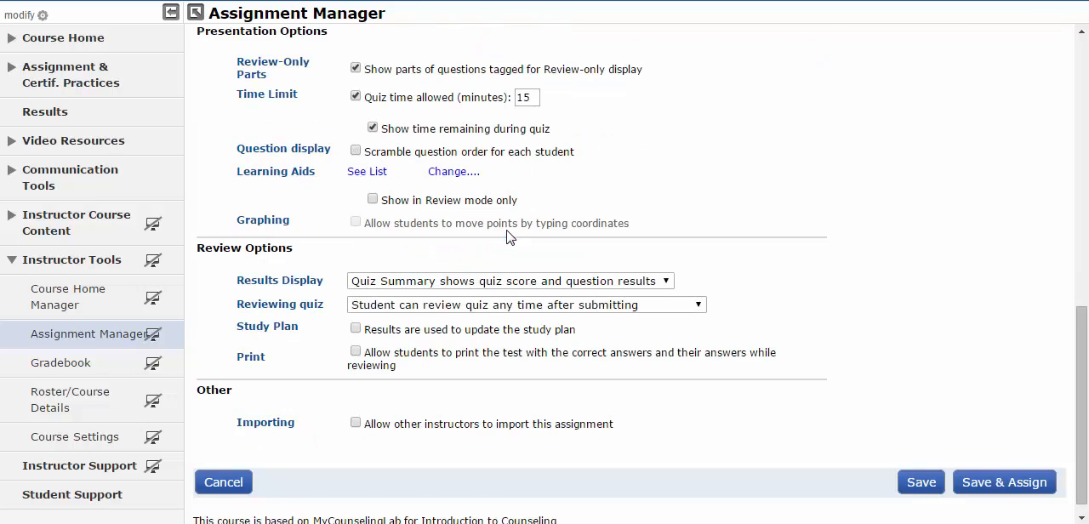
scroll(506, 236, down, 1)
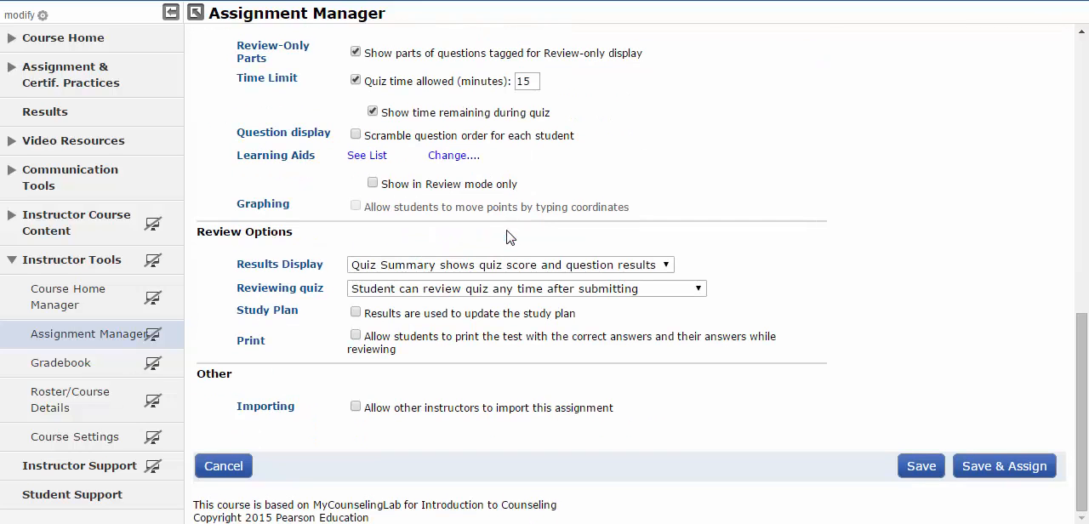
click(669, 271)
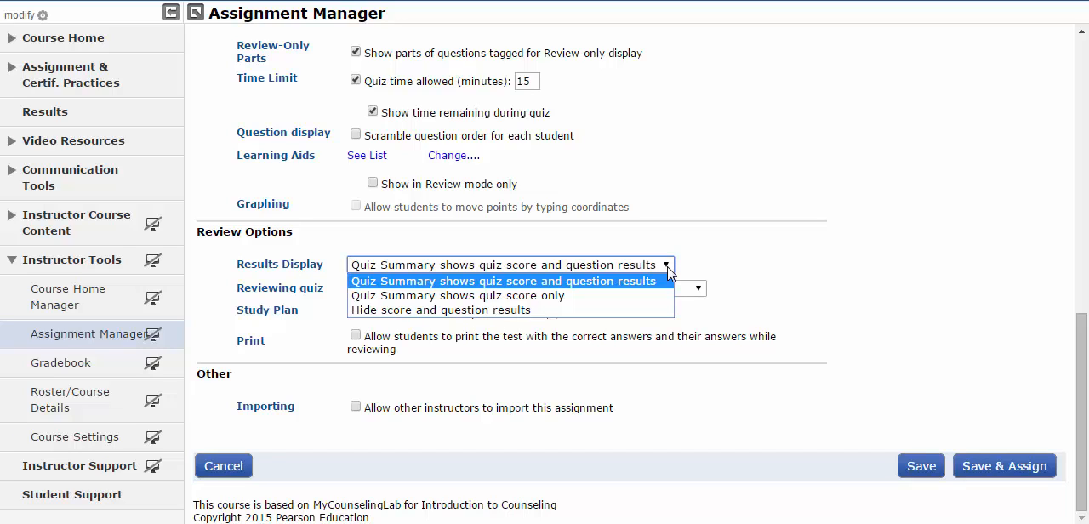
click(668, 266)
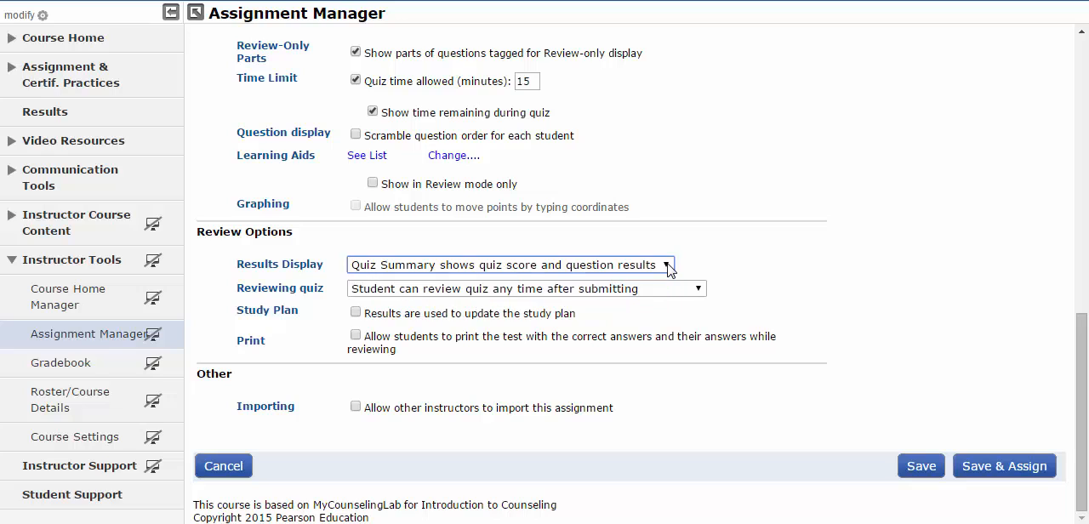
click(672, 291)
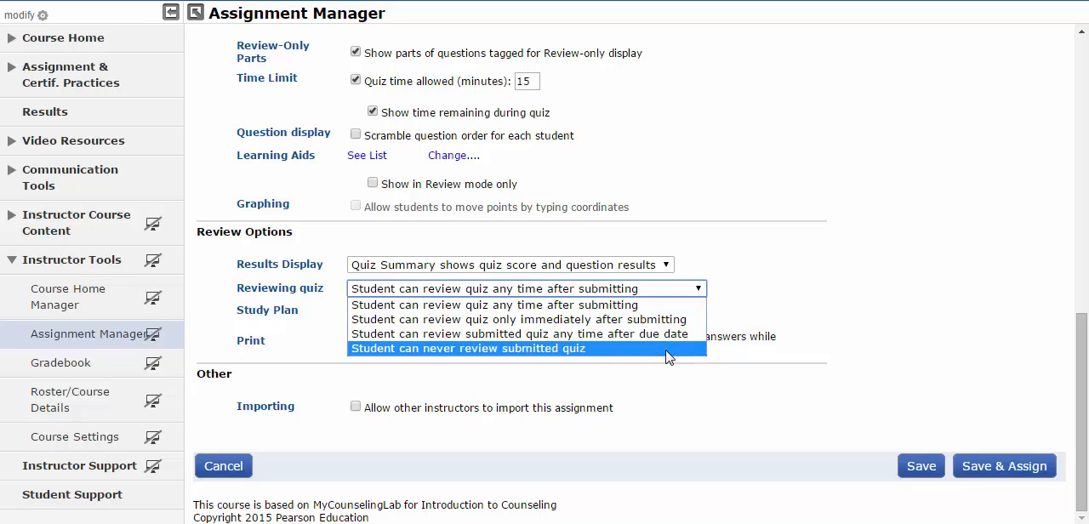
click(698, 289)
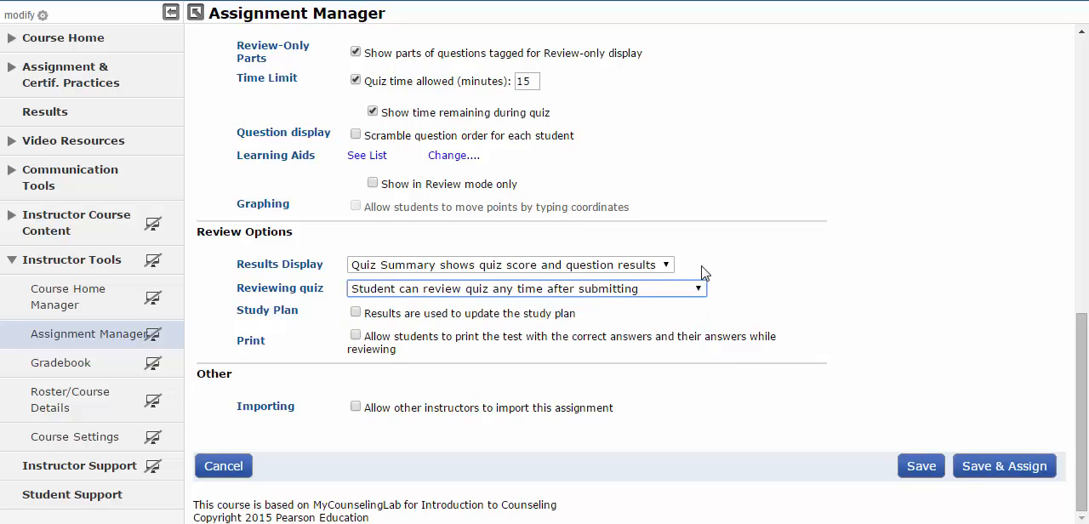
click(940, 470)
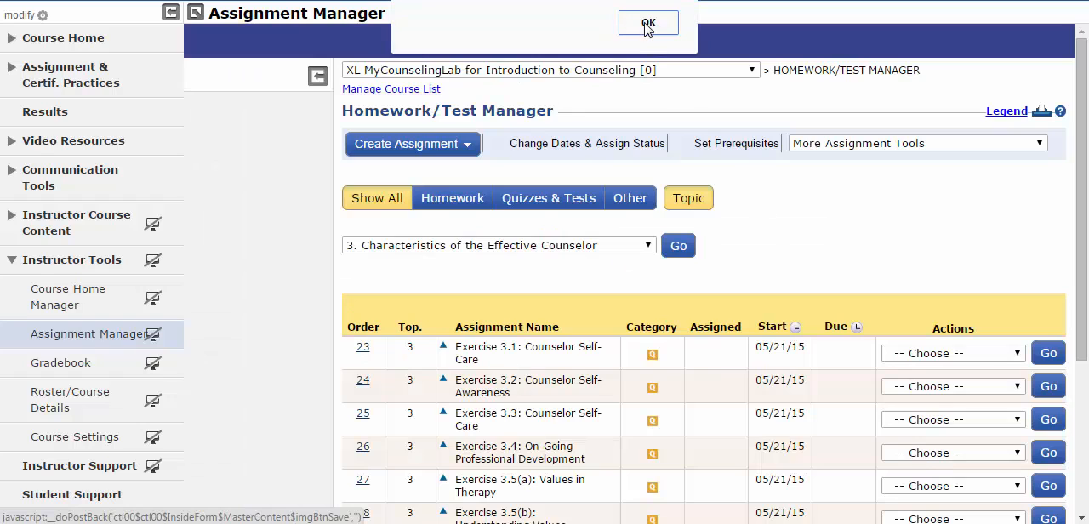
click(645, 24)
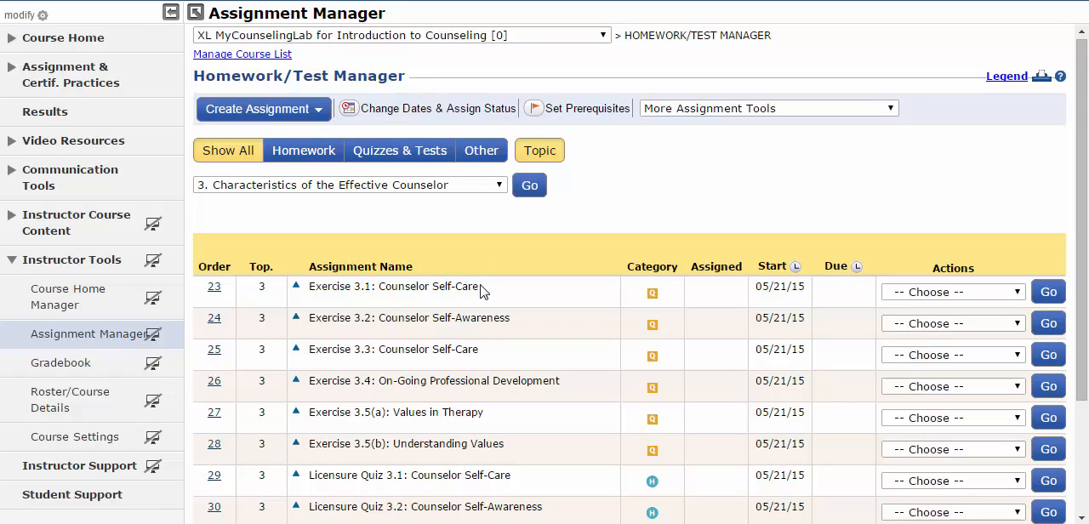
- Open Licensure Quiz 3.1: Counselor Self-Care for editing and proceed to its media and question selection
scroll(480, 292, down, 3)
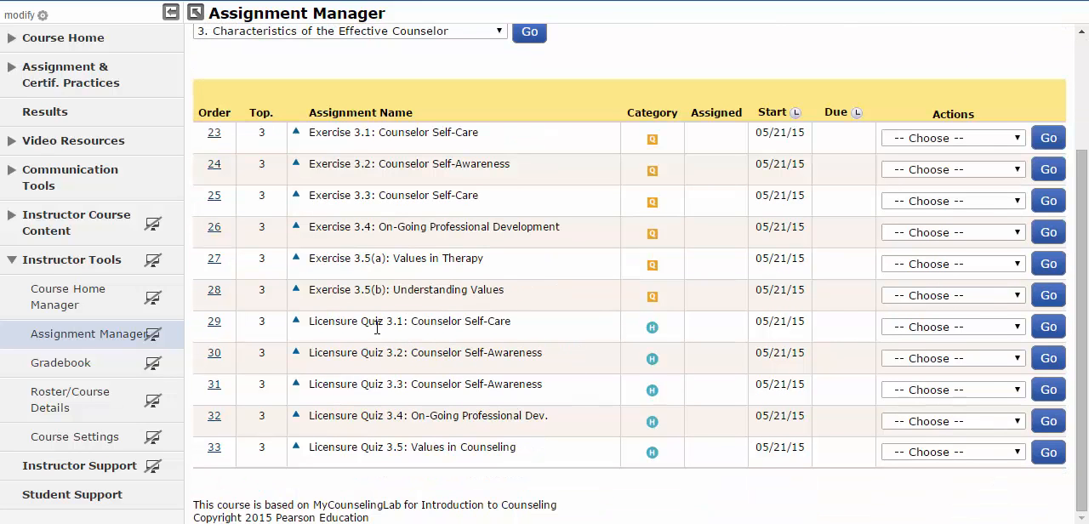
click(946, 329)
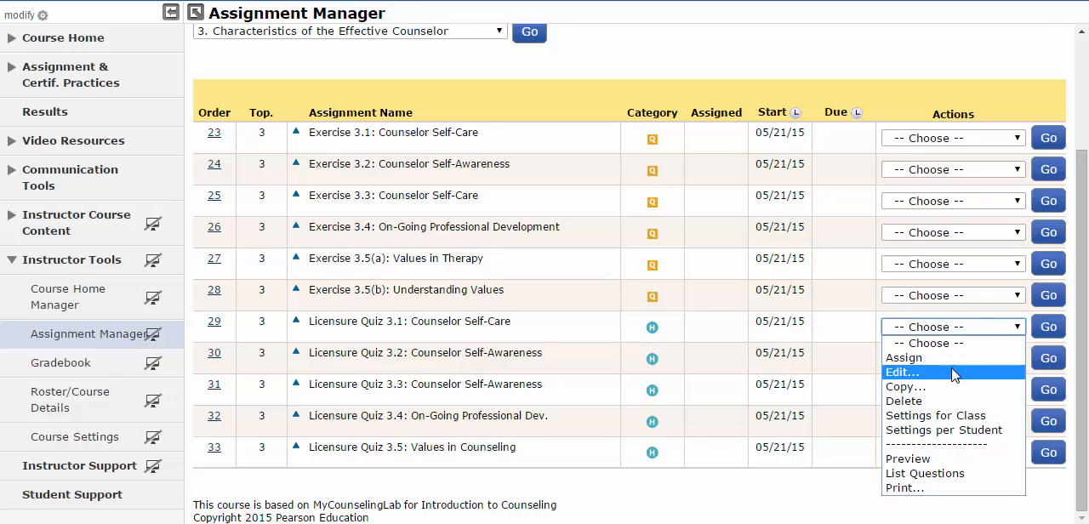
click(953, 373)
click(1042, 331)
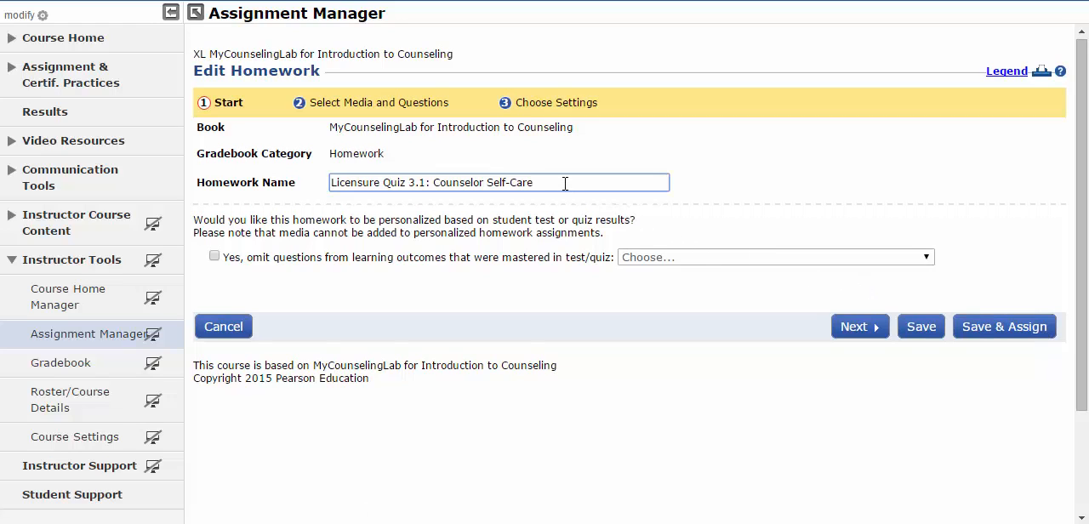
click(846, 333)
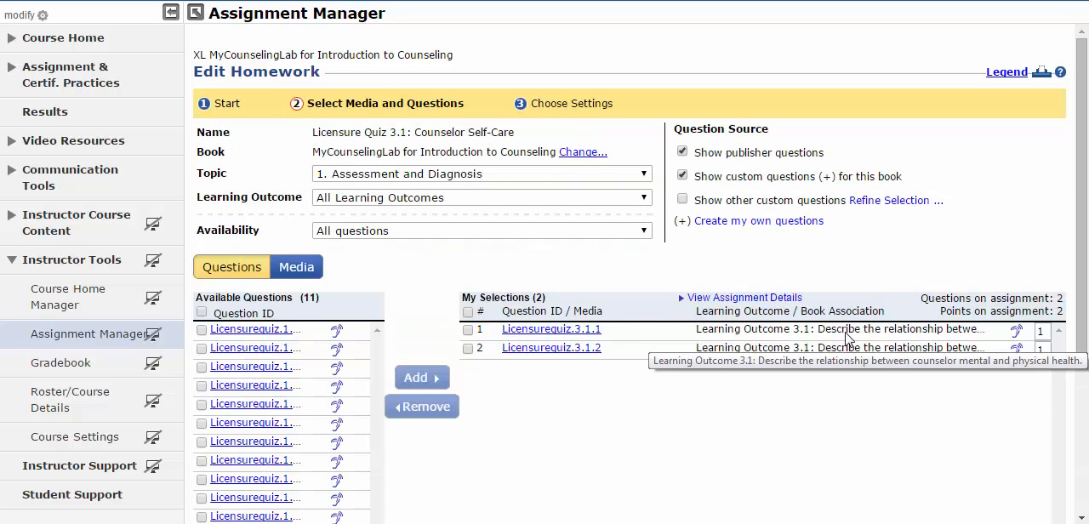
- Preview the homework as students see it, then close the preview and leave the page
scroll(822, 277, down, 2)
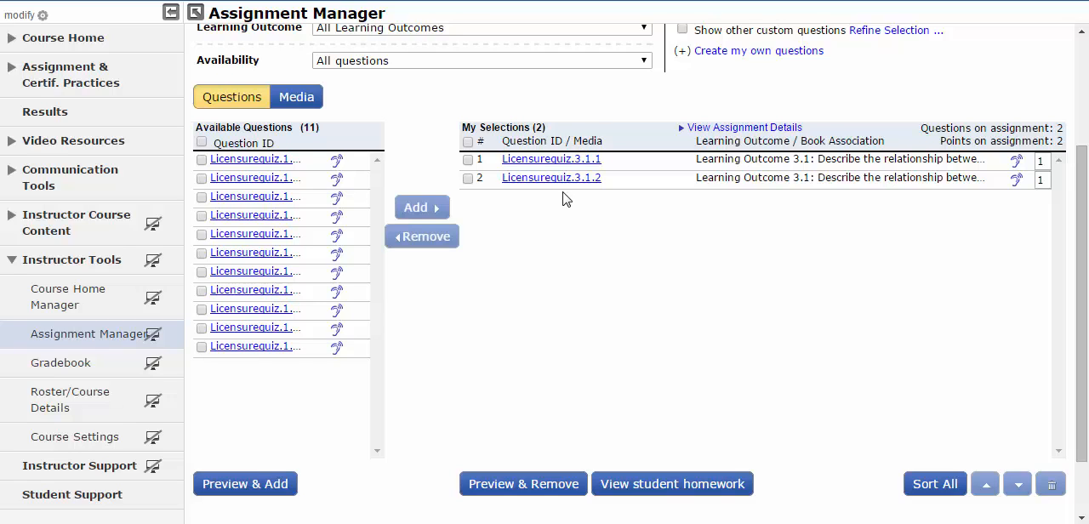
click(646, 484)
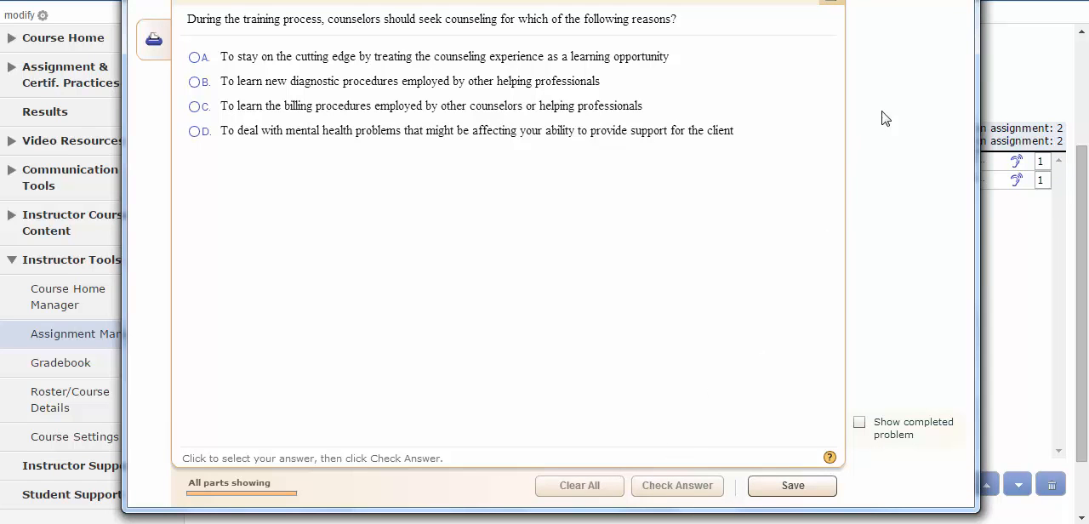
click(972, 0)
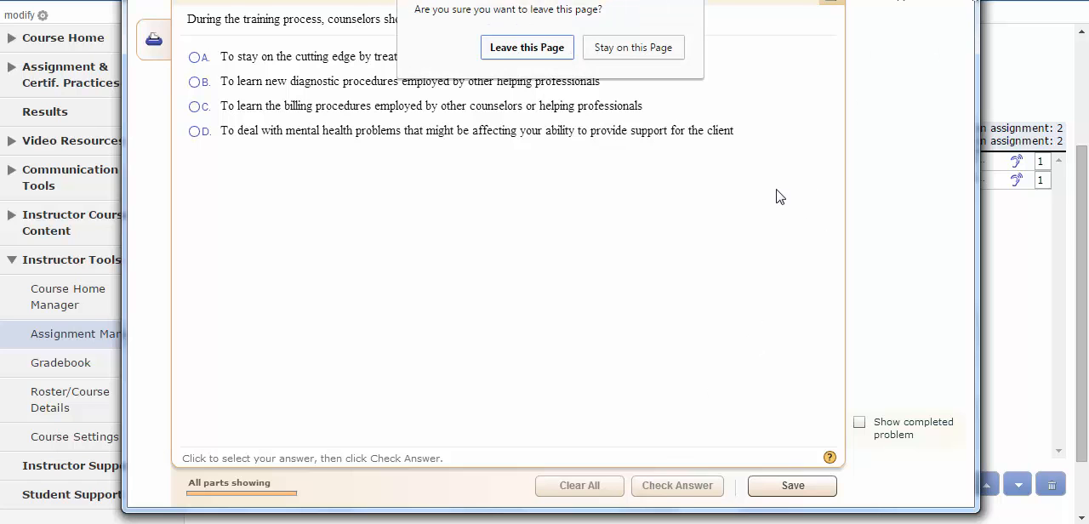
click(568, 56)
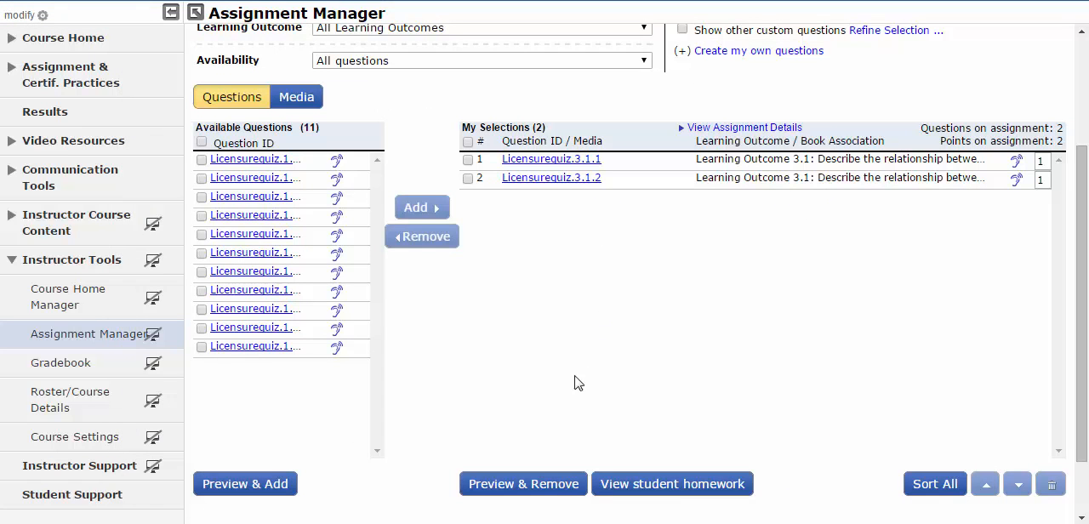
- Open a copy of the first selected question in the question editor, look over its text and answer choices, and leave the page
click(553, 484)
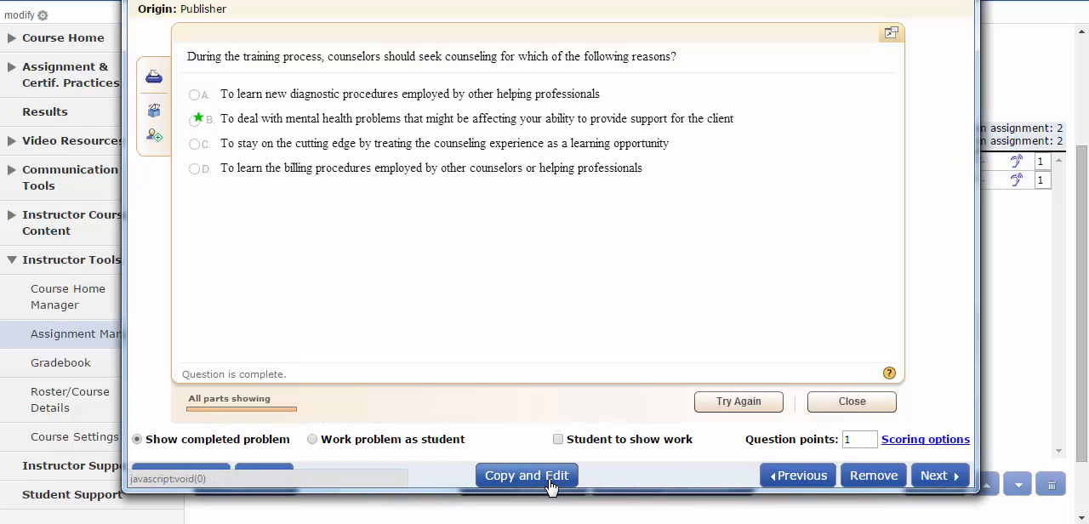
click(549, 479)
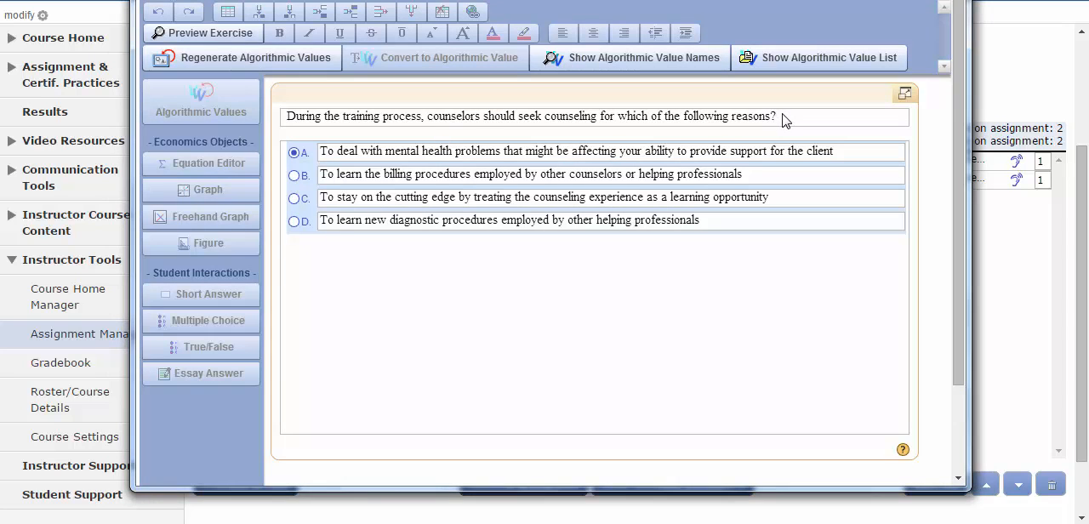
click(782, 120)
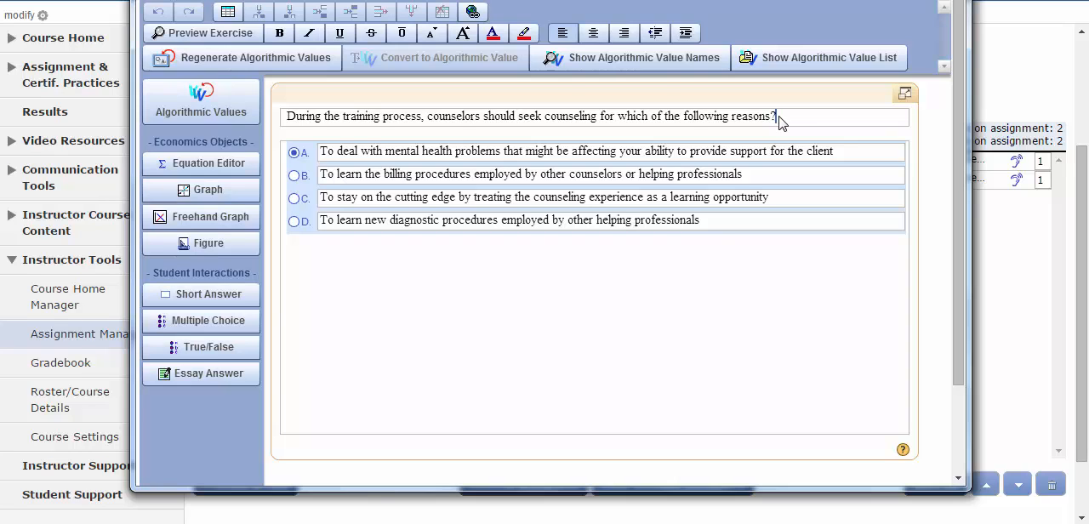
scroll(774, 136, down, 3)
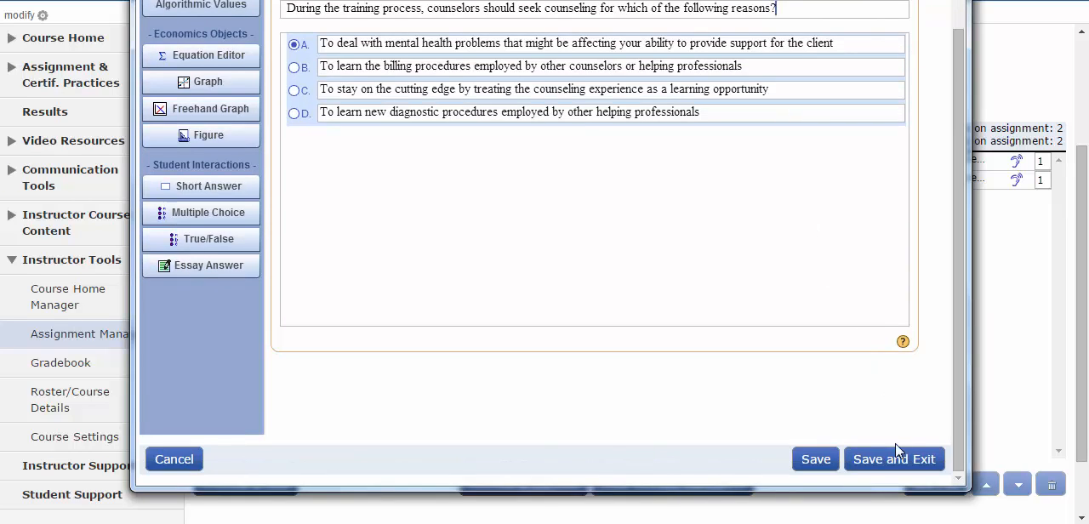
click(899, 460)
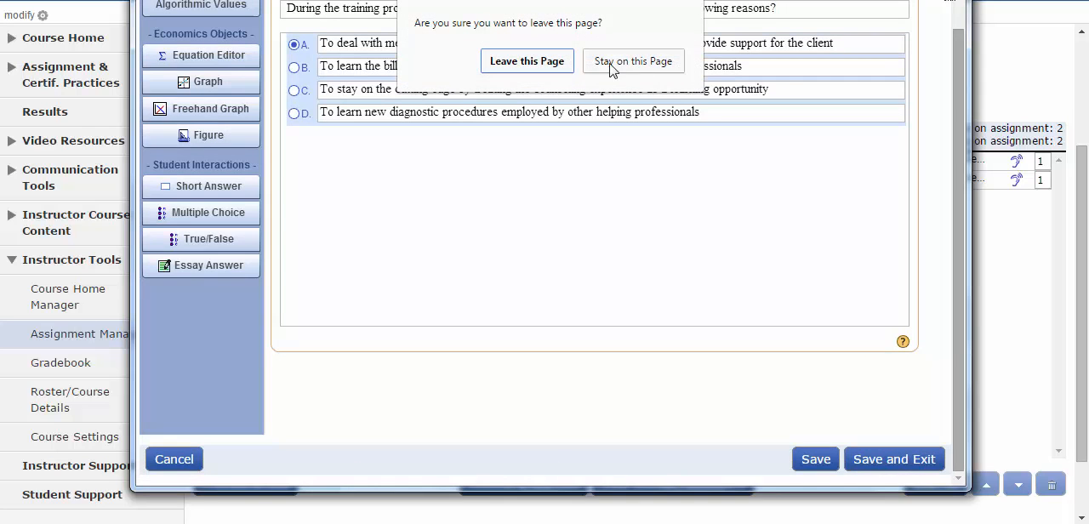
click(553, 63)
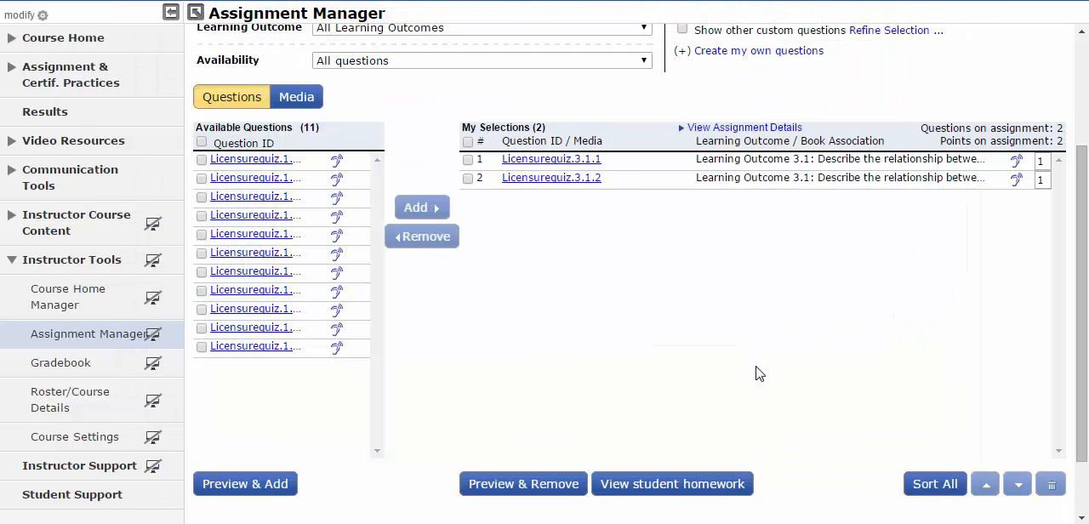
- Keep both selected questions of Licensure Quiz 3.1: Counselor Self-Care and proceed to the homework's settings
scroll(764, 367, up, 2)
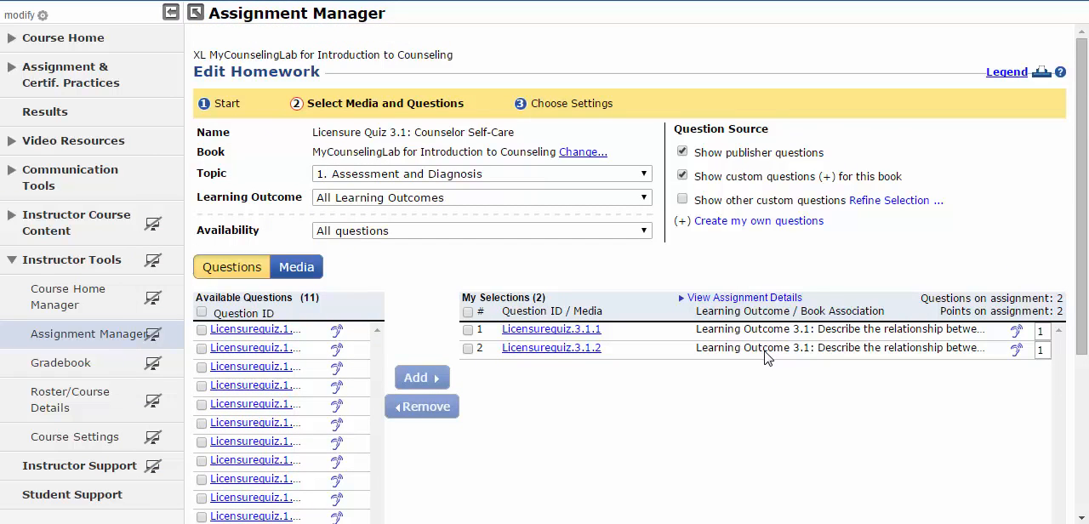
scroll(766, 353, down, 3)
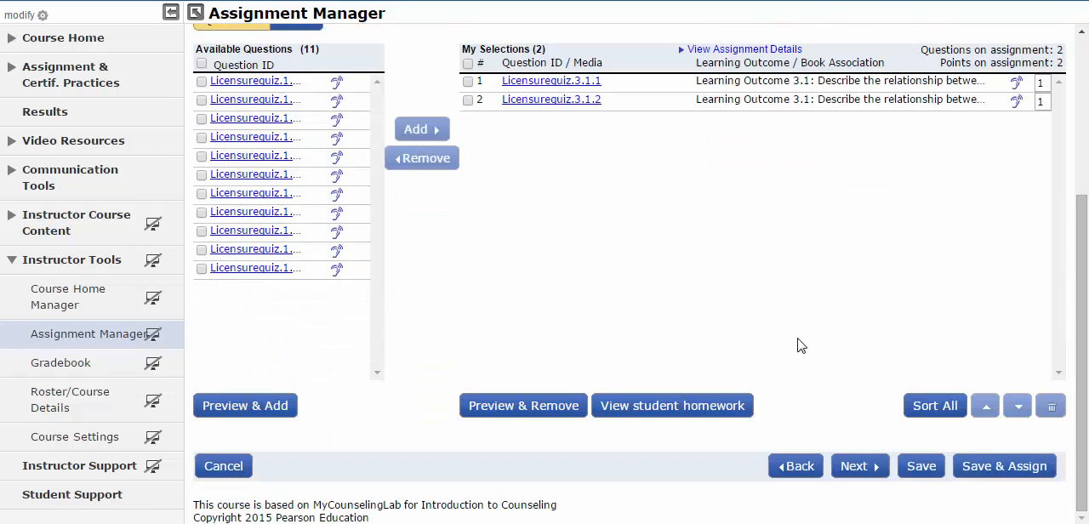
click(879, 468)
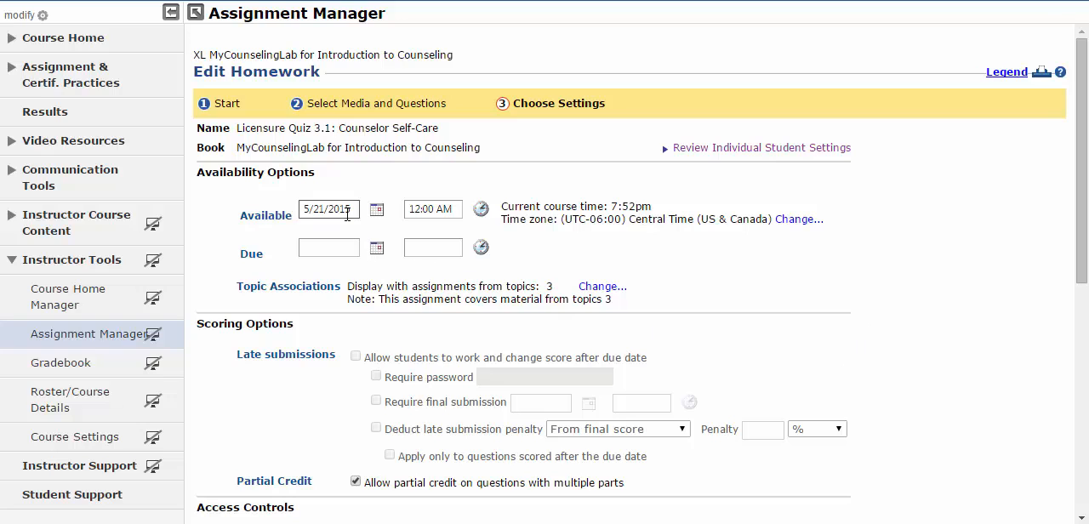
- Limit the number of times students can work each question to 1 and save the homework settings
scroll(392, 223, down, 2)
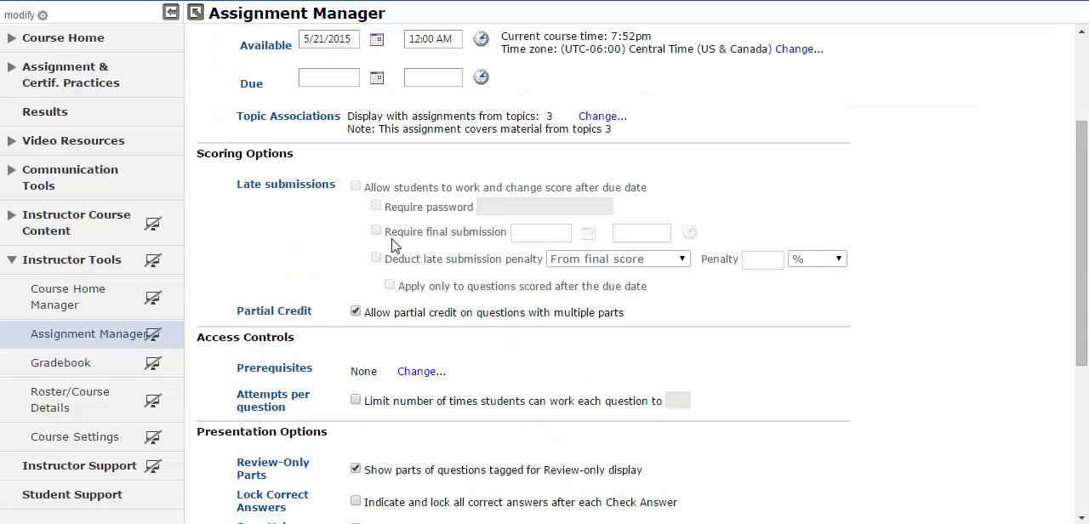
scroll(387, 254, down, 1)
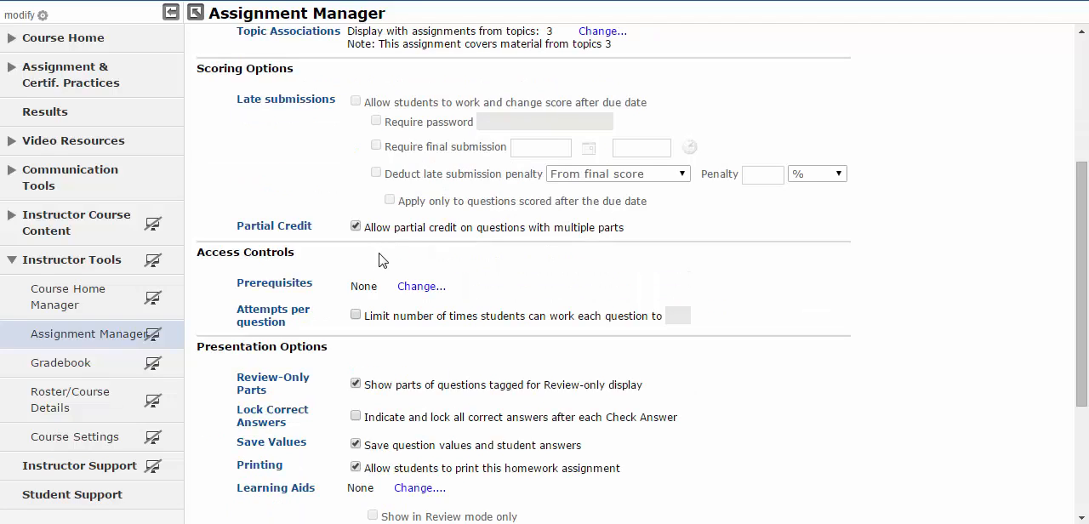
click(356, 315)
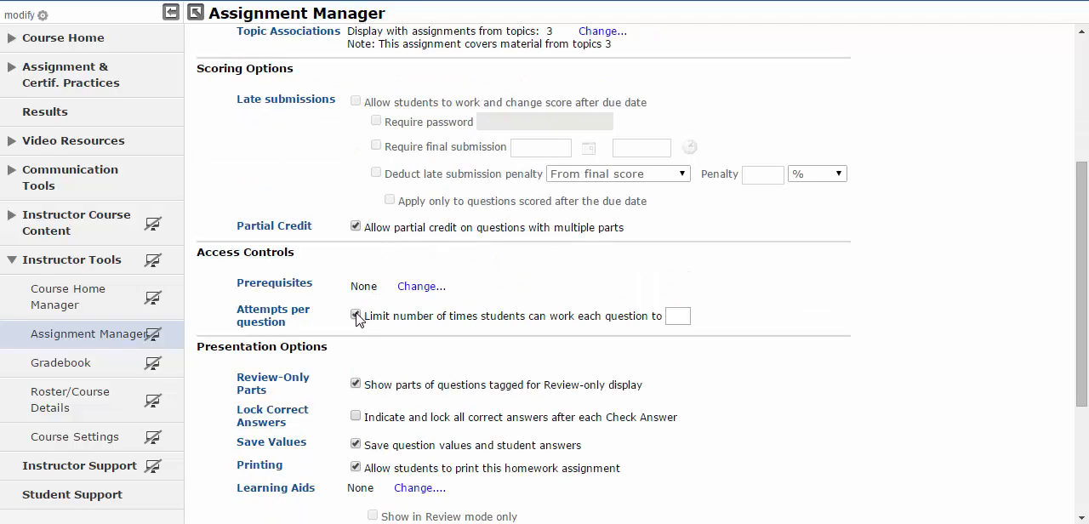
text(1)
click(759, 316)
scroll(754, 316, down, 5)
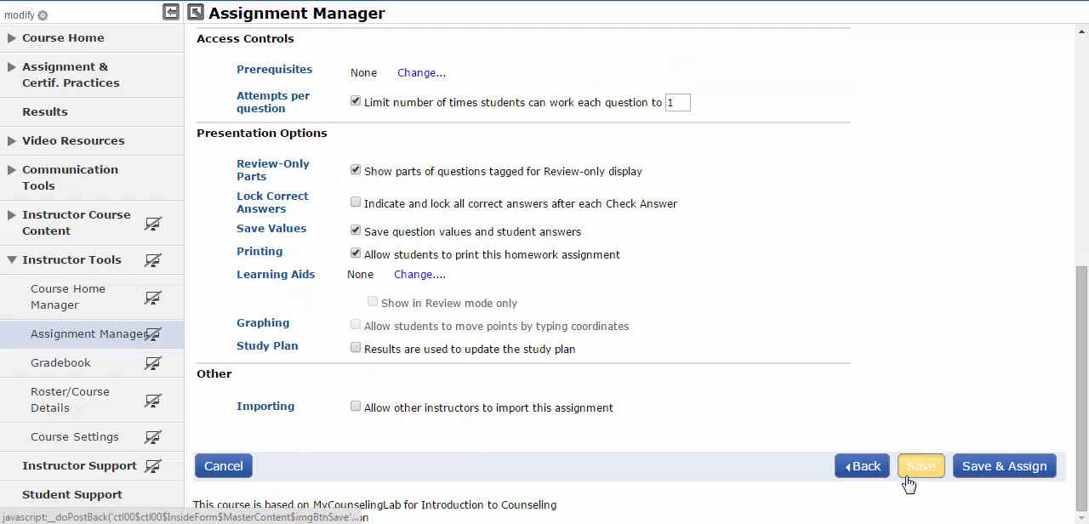
click(908, 475)
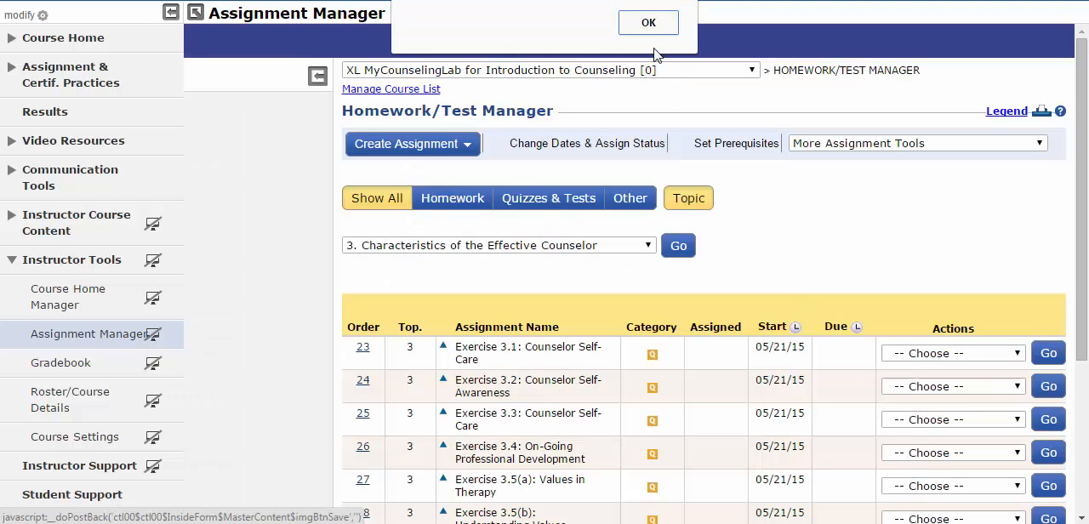
click(648, 26)
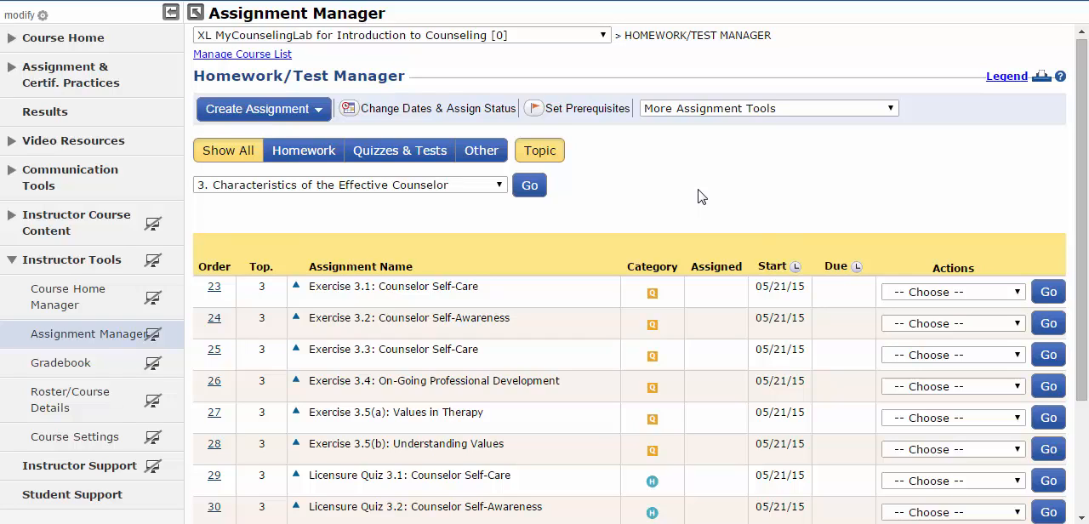
- Assign Exercise 3.1: Counselor Self-Care to the students
click(951, 294)
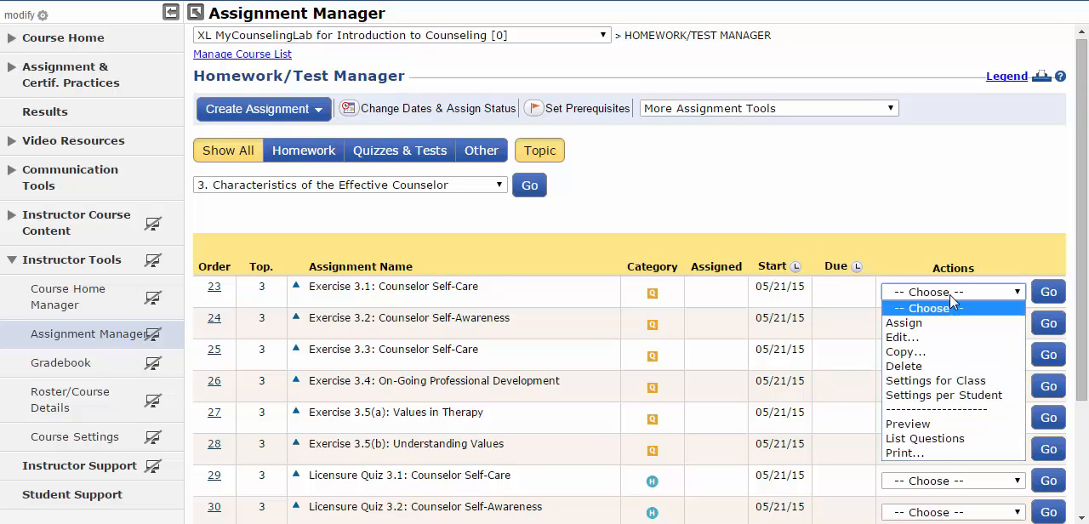
click(955, 324)
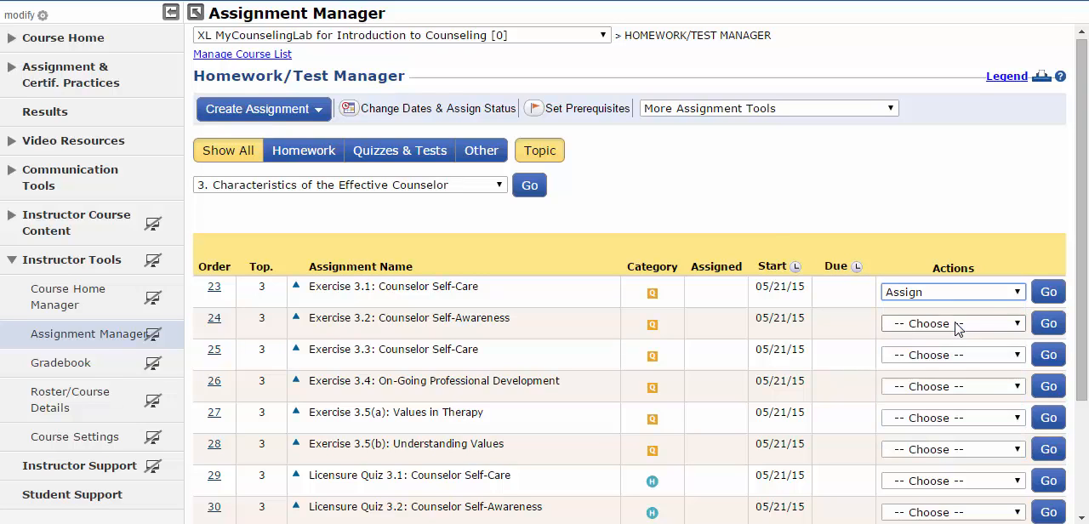
click(1049, 293)
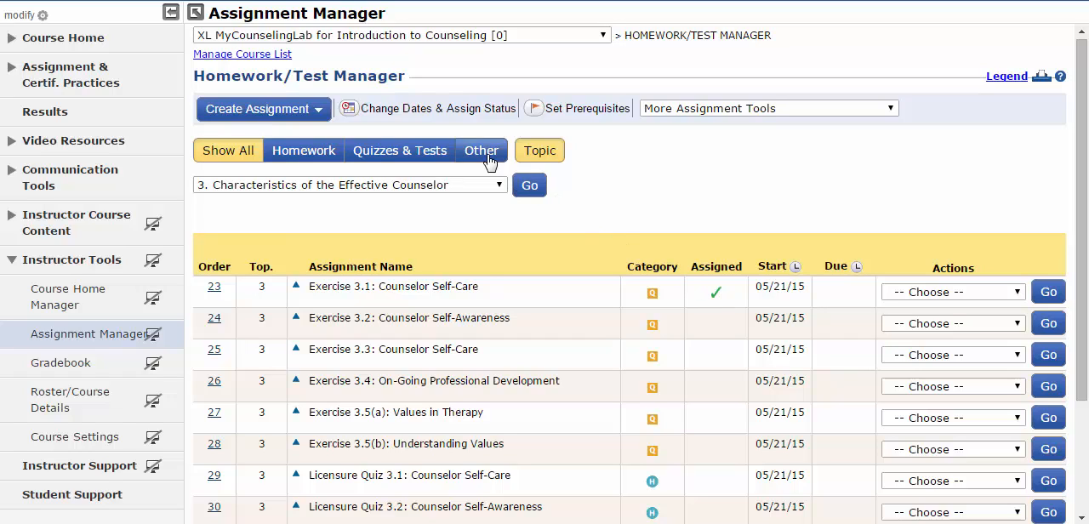
- Open the due dates and assign status settings and select all assignments of topic 3, Characteristics of the Effective Counselor
click(425, 118)
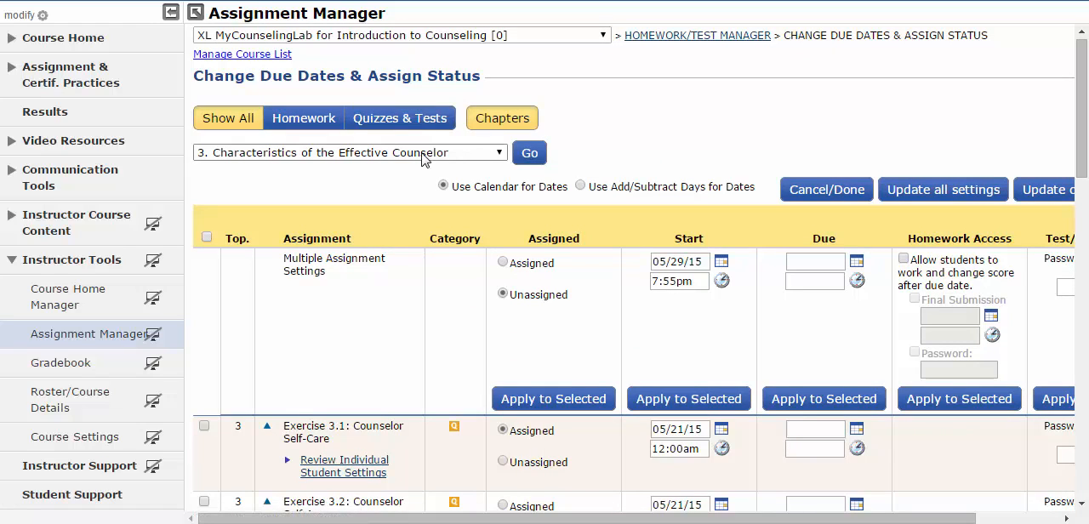
click(206, 237)
scroll(206, 242, down, 4)
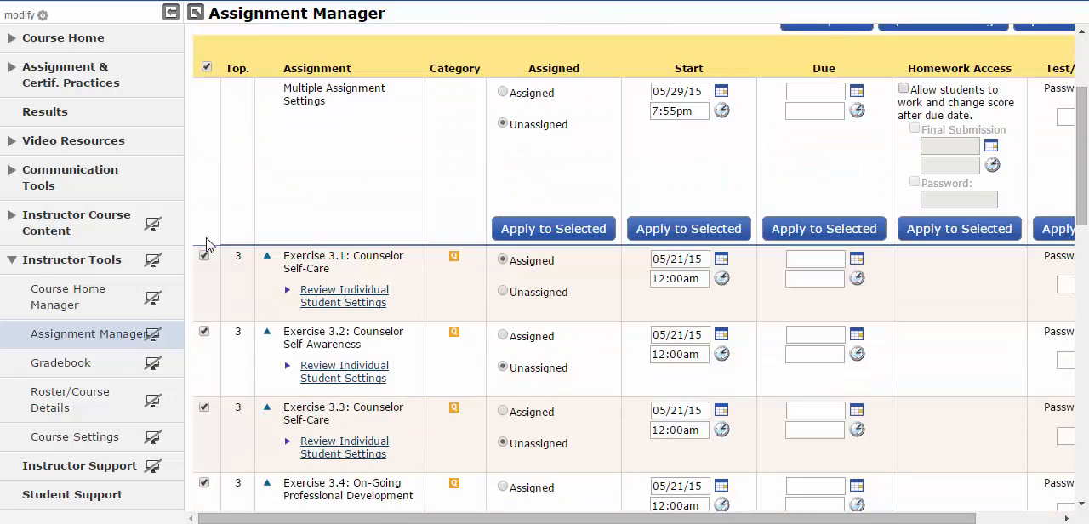
scroll(206, 243, down, 4)
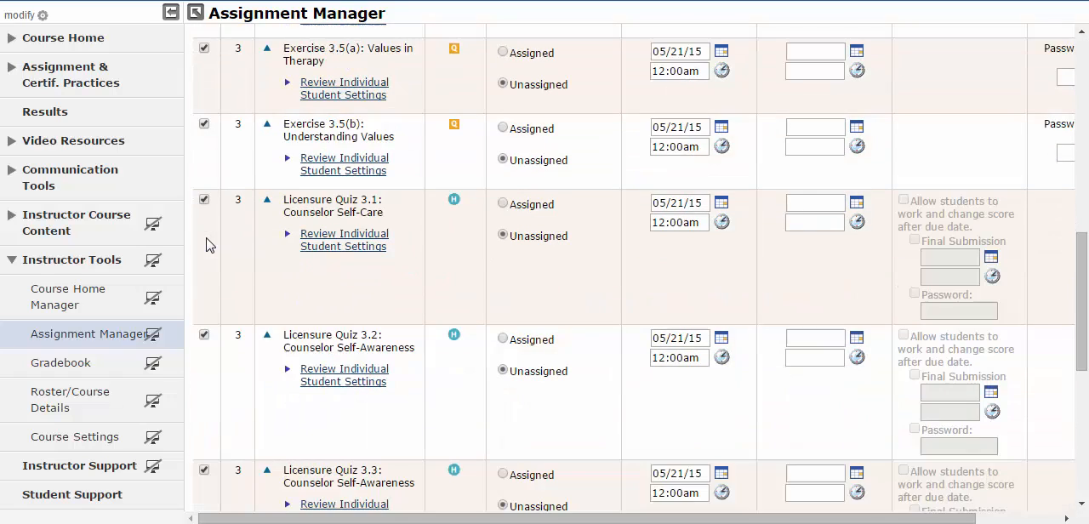
scroll(206, 245, down, 4)
scroll(211, 246, up, 9)
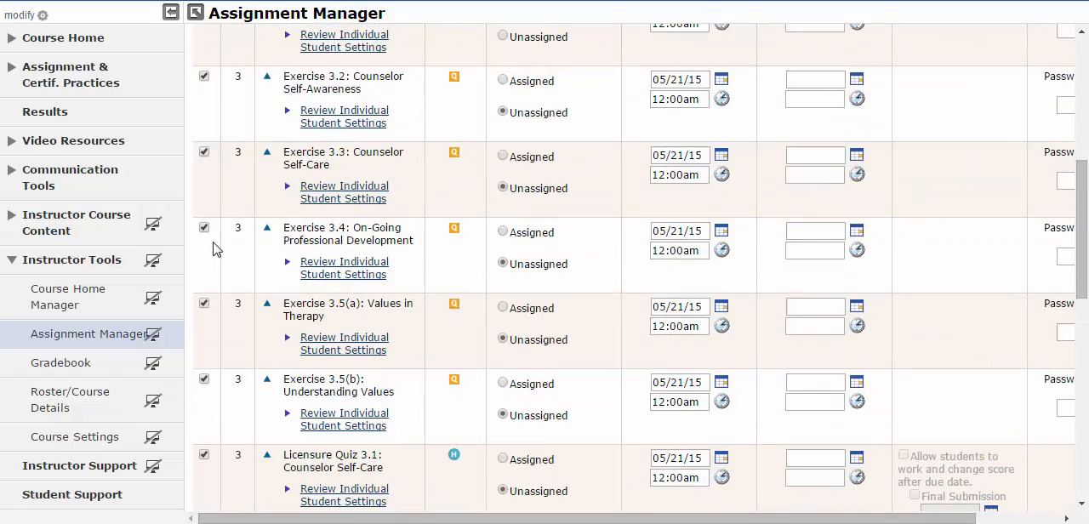
scroll(213, 247, up, 3)
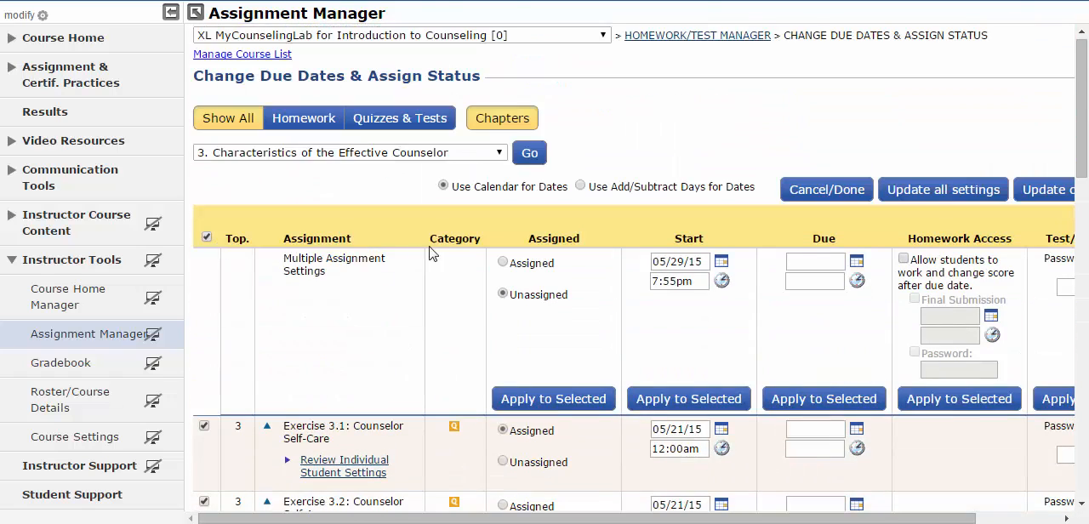
- Apply the Assigned status and the start of 05/29/15 7:55pm to the selected assignments, update them, and return to the assignment list
click(503, 263)
click(582, 401)
click(713, 399)
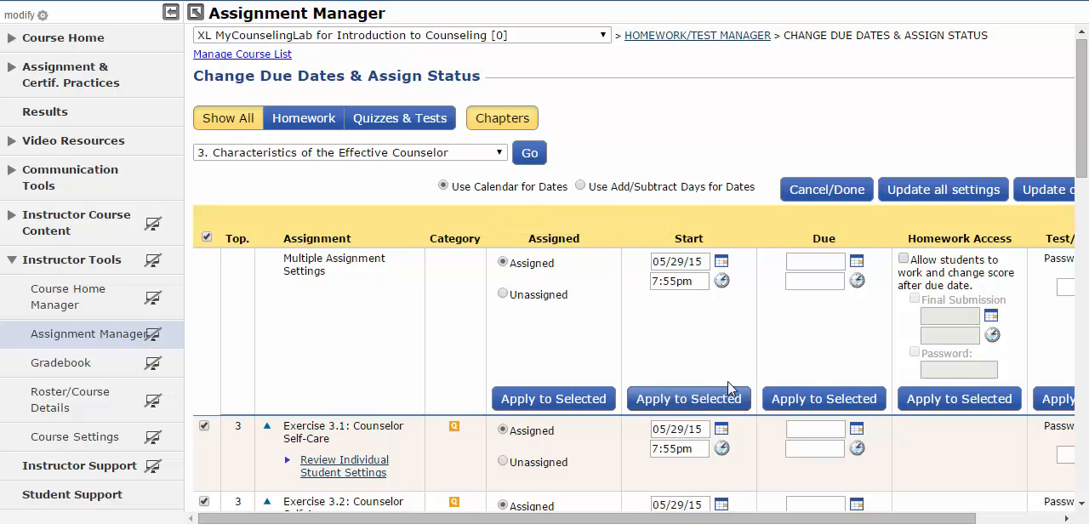
click(1045, 197)
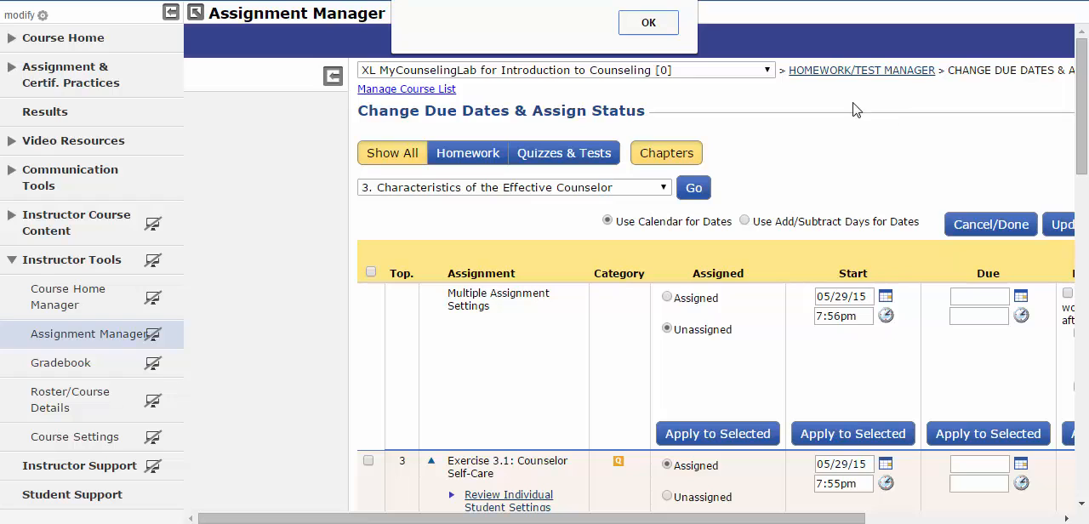
click(667, 31)
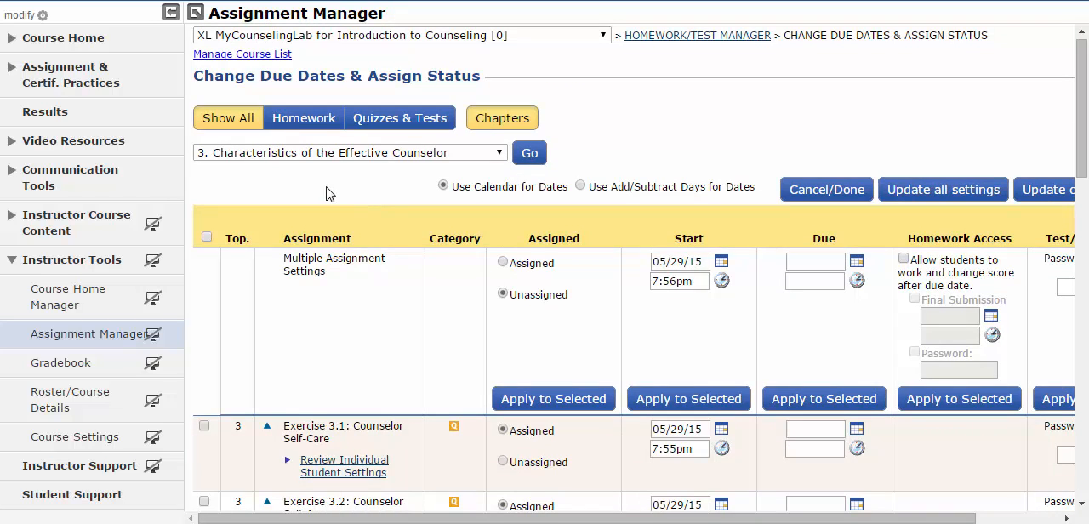
click(103, 334)
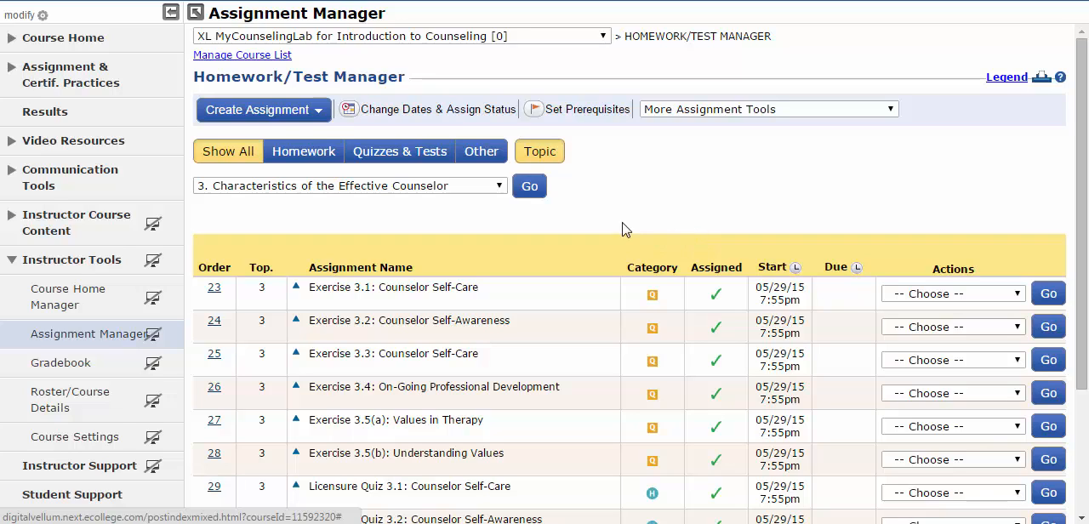
- Create a new quiz named "sample quiz" from the online test bank and proceed to adding its content
click(317, 119)
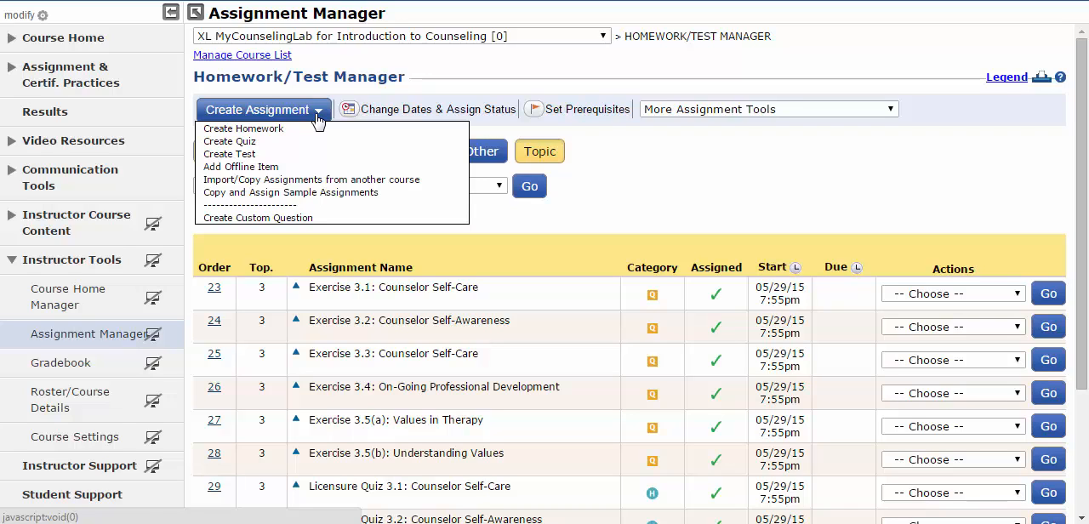
click(314, 142)
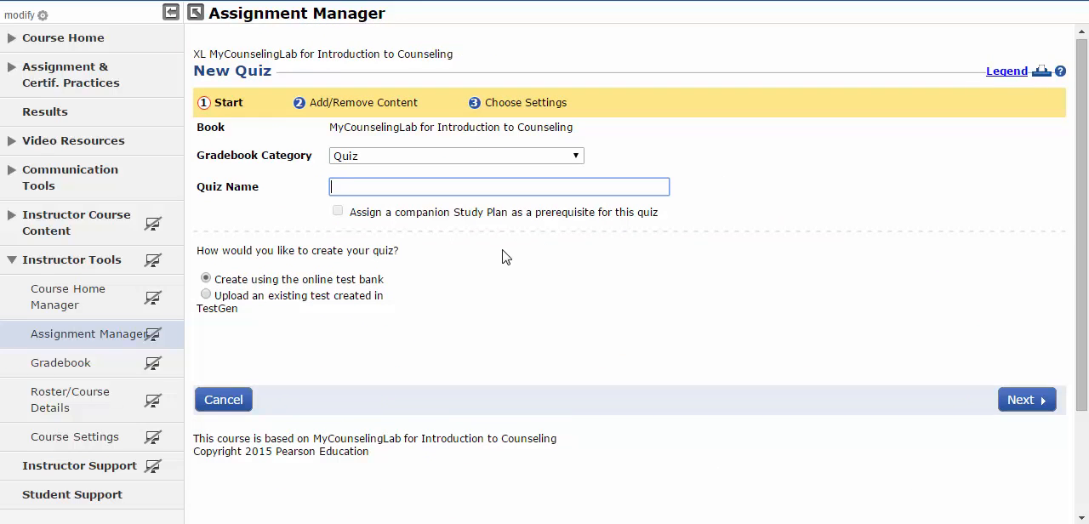
text(sample quiz)
click(1020, 400)
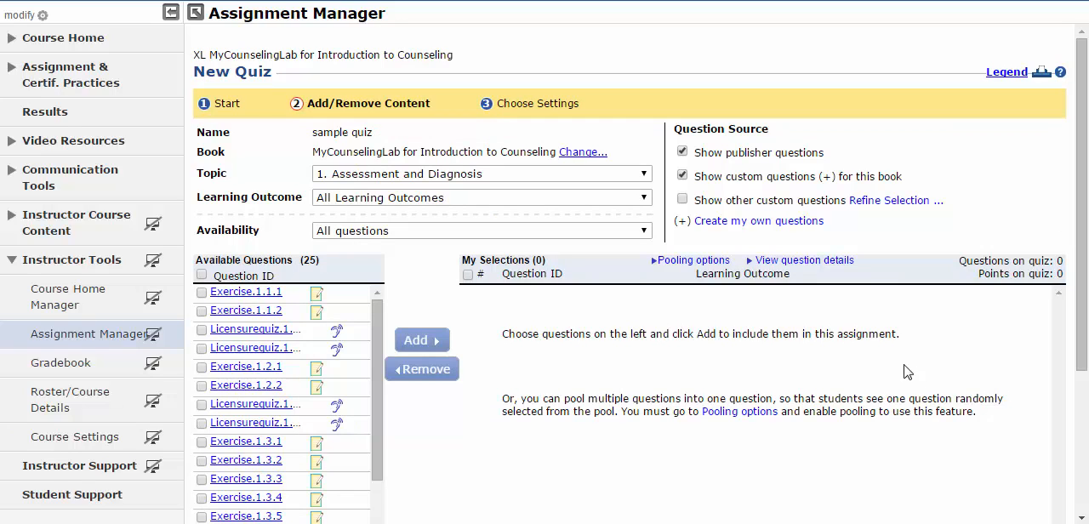
- Filter the available questions to topic 3, Characteristics of the Effective Counselor, keeping all learning outcomes and the All questions availability
click(638, 180)
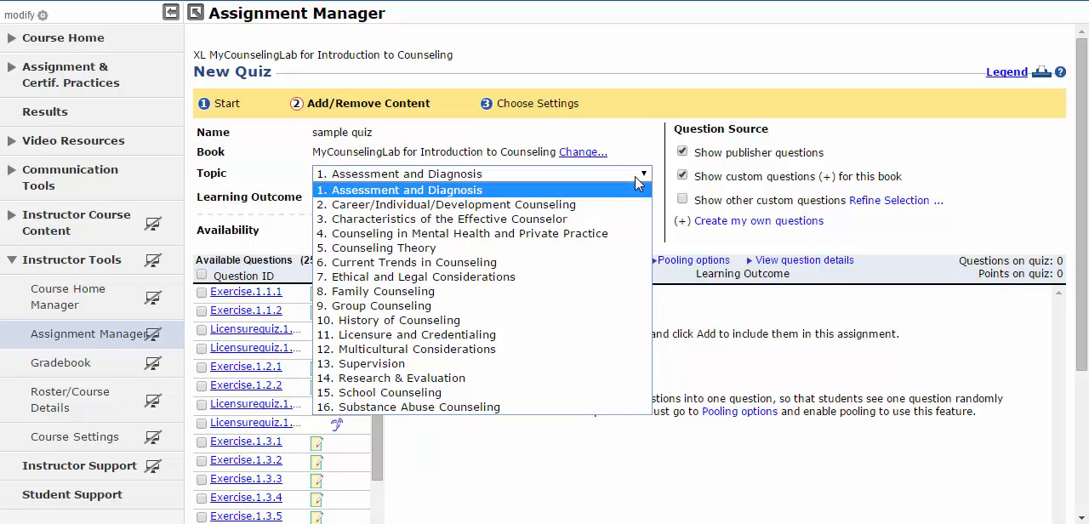
click(637, 220)
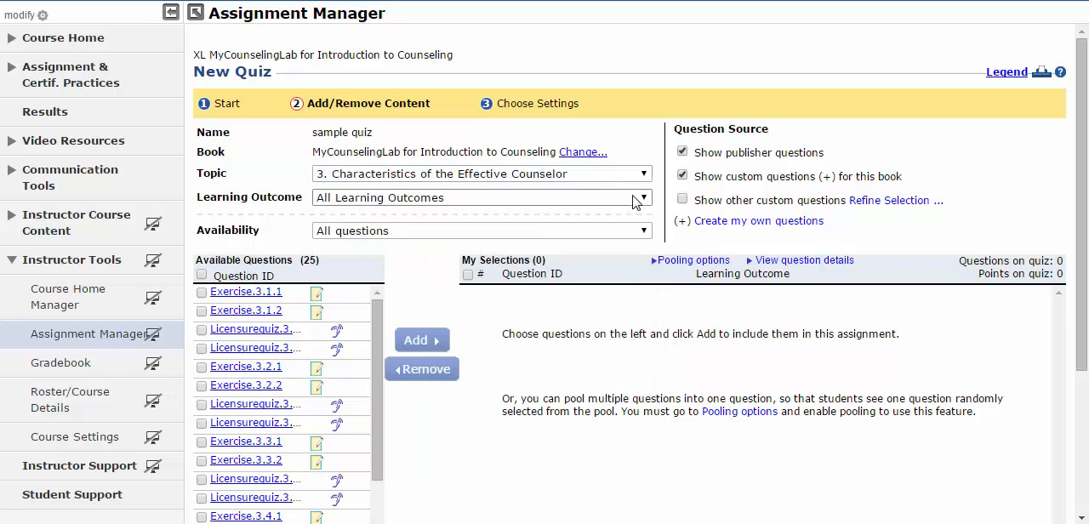
click(636, 201)
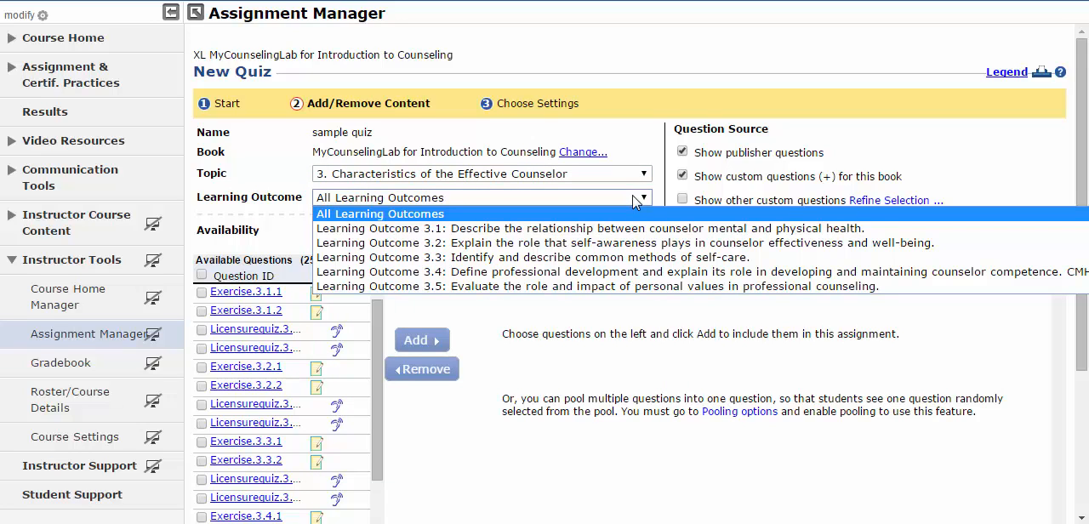
click(634, 201)
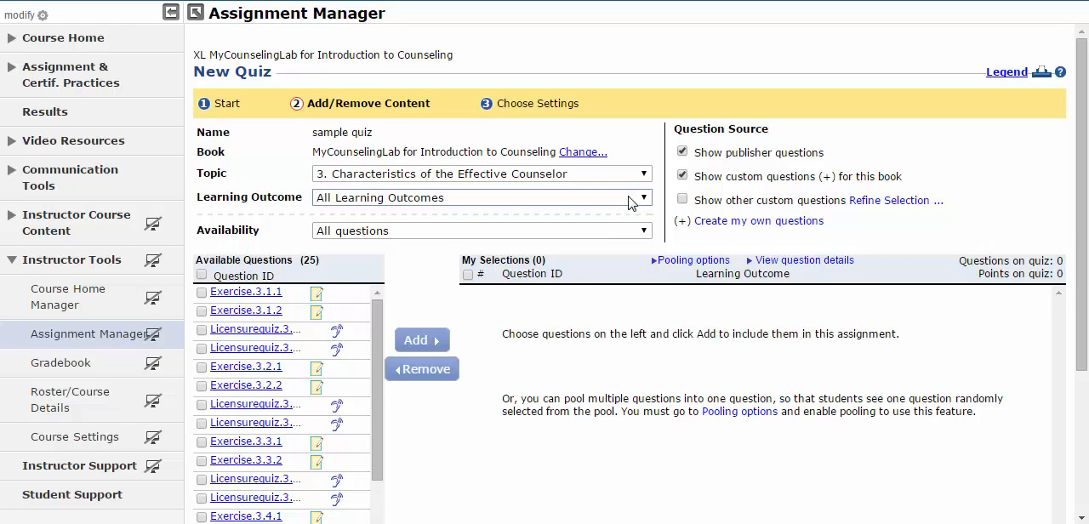
click(618, 233)
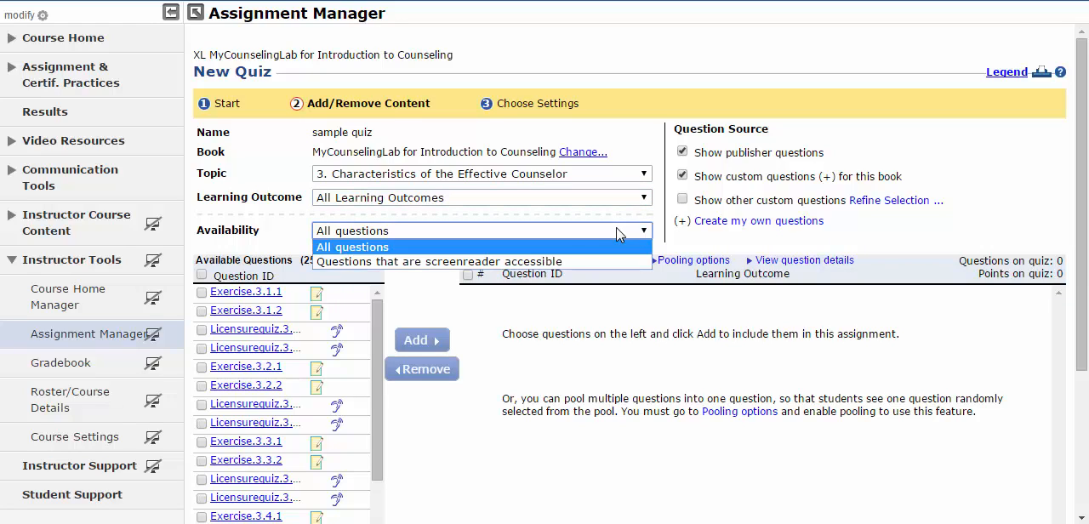
click(619, 233)
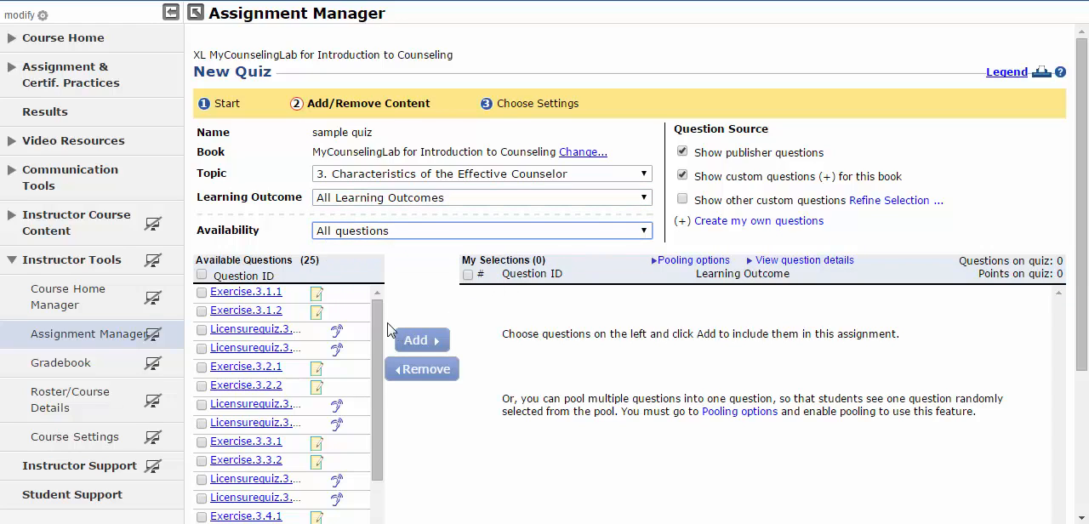
- Select every Licensurequiz question of topic 3, from 3.1.1 through 3.5.3, and add them all to the sample quiz
click(202, 294)
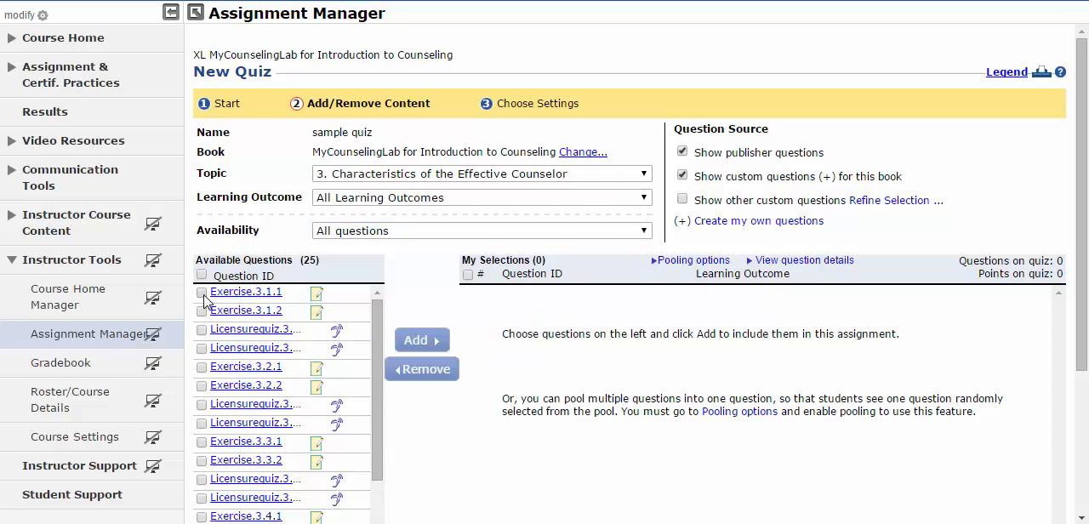
click(201, 293)
click(202, 331)
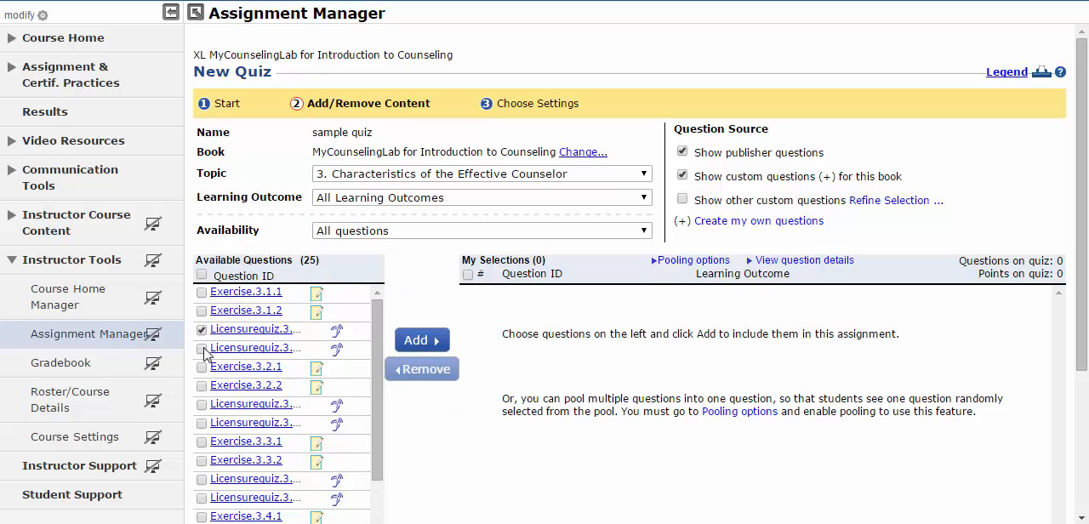
click(202, 349)
click(200, 405)
click(201, 424)
click(202, 479)
click(202, 497)
scroll(209, 434, down, 3)
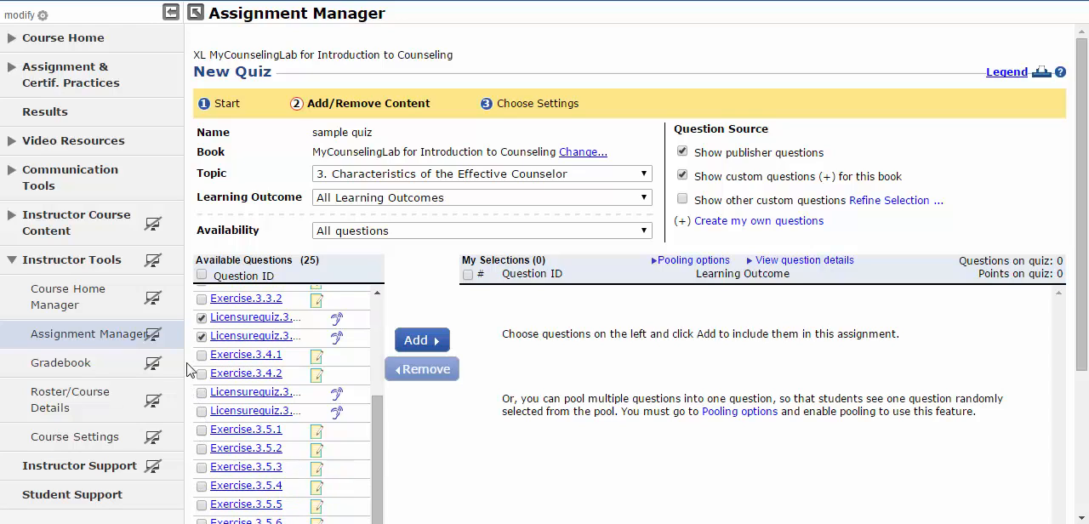
click(202, 393)
click(202, 412)
scroll(207, 460, down, 1)
click(202, 457)
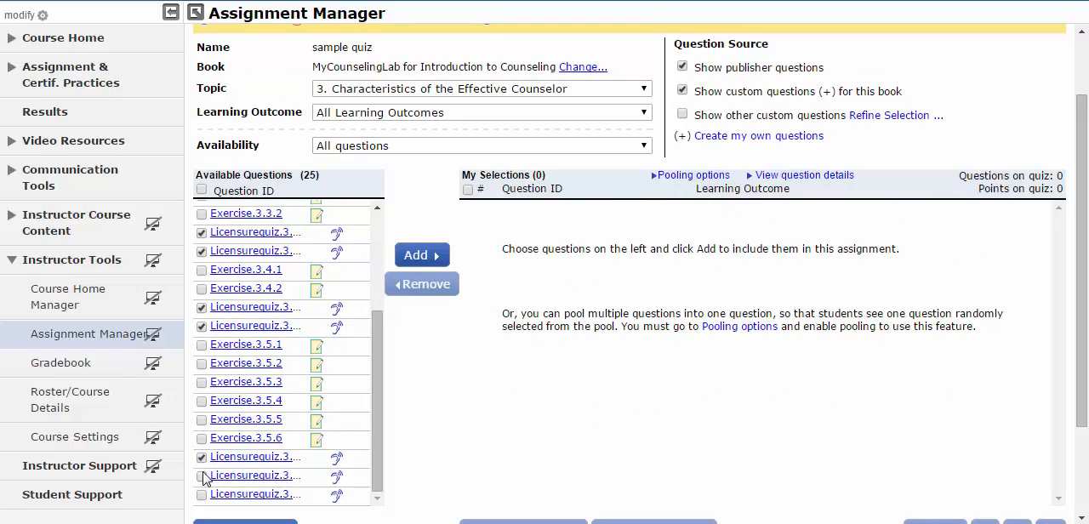
click(202, 476)
click(201, 495)
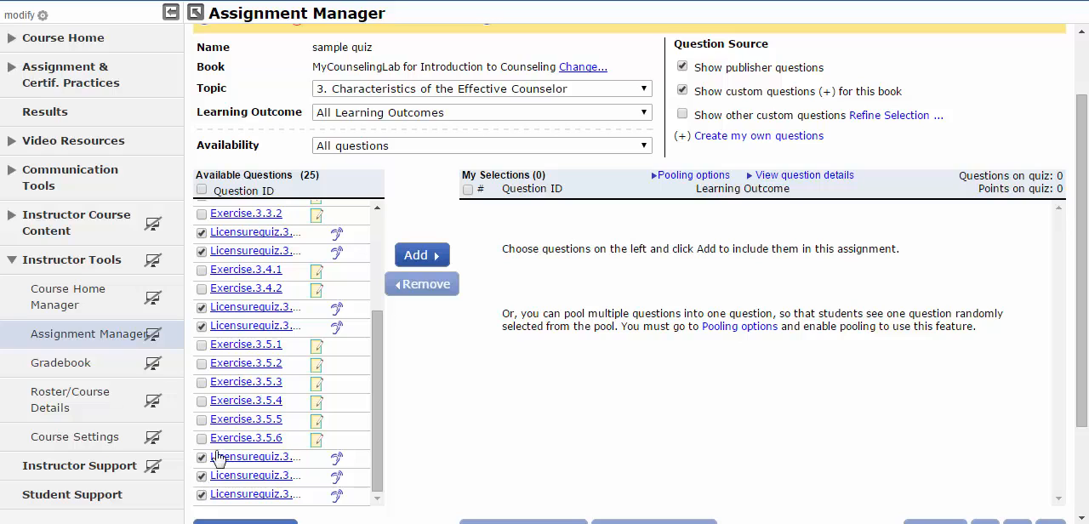
click(422, 256)
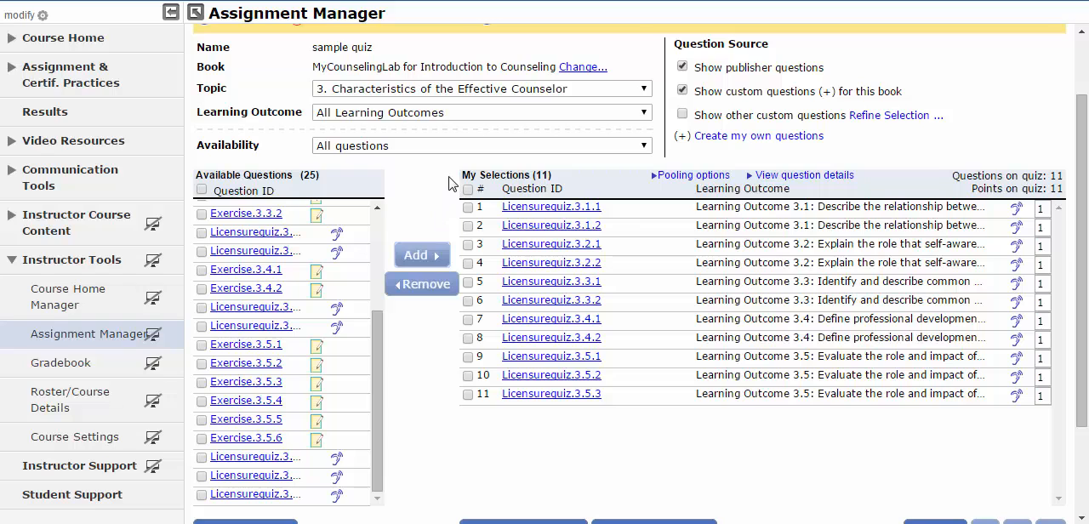
- Proceed to the sample quiz's settings, look through its availability, access, presentation and review options, and cancel the quiz without saving
scroll(526, 226, down, 3)
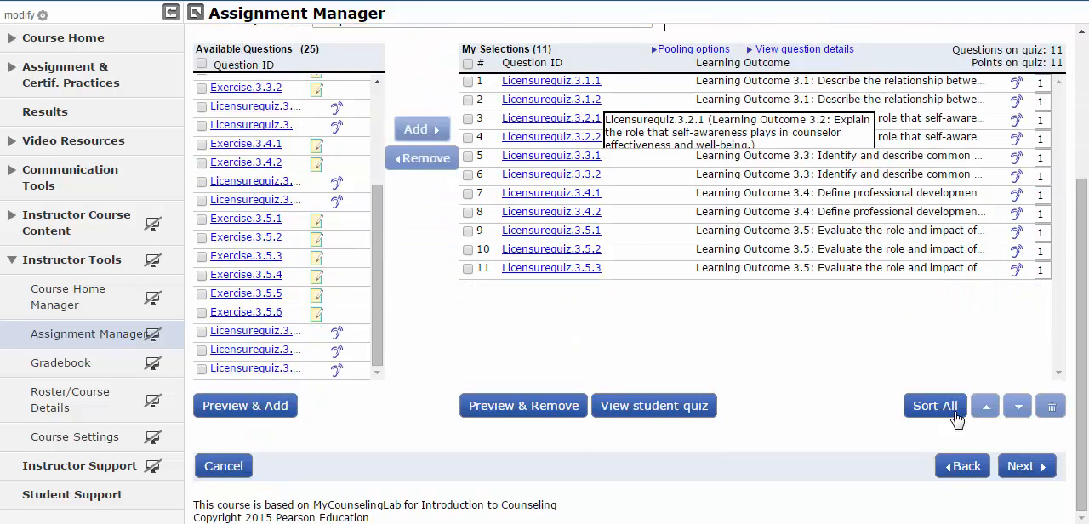
click(1037, 466)
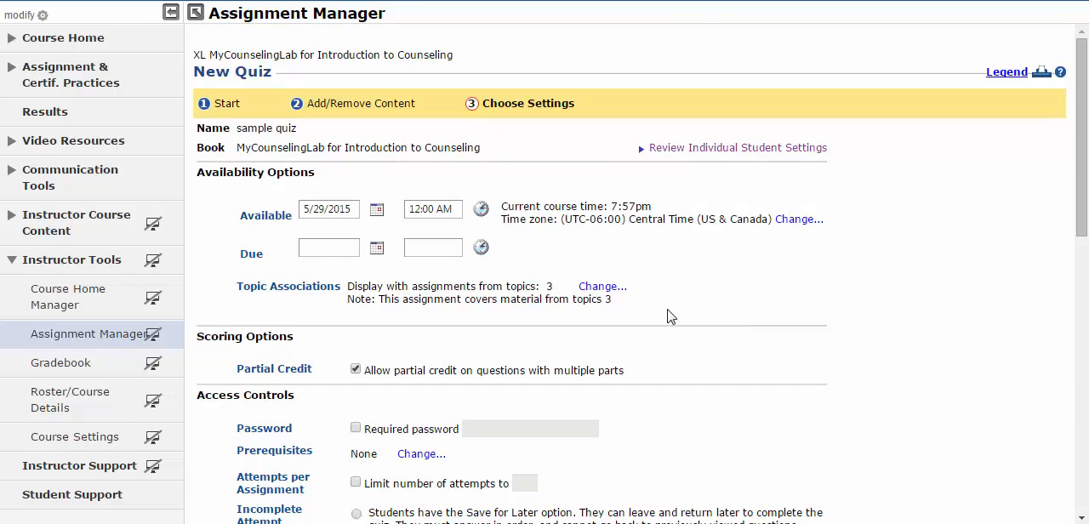
scroll(653, 315, down, 2)
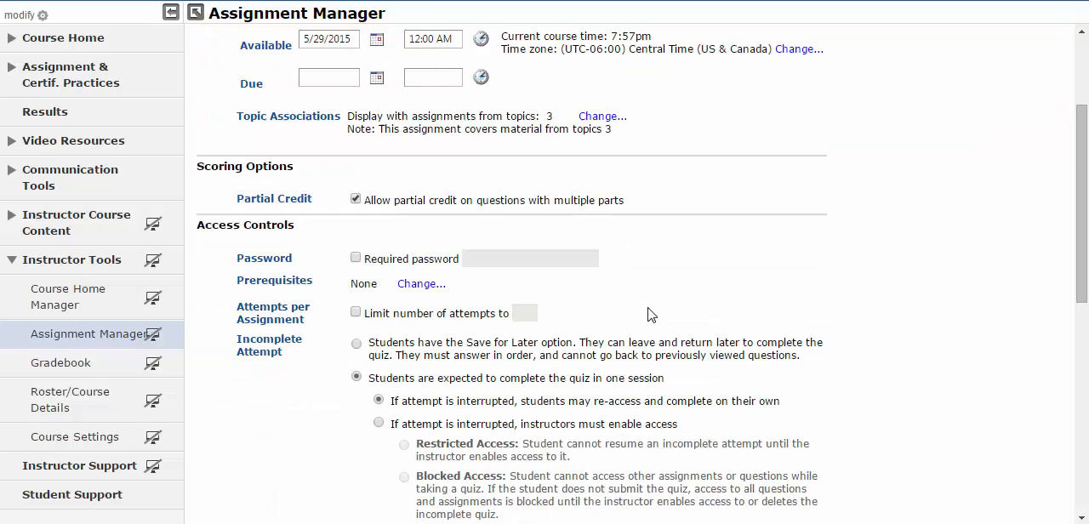
scroll(651, 315, down, 5)
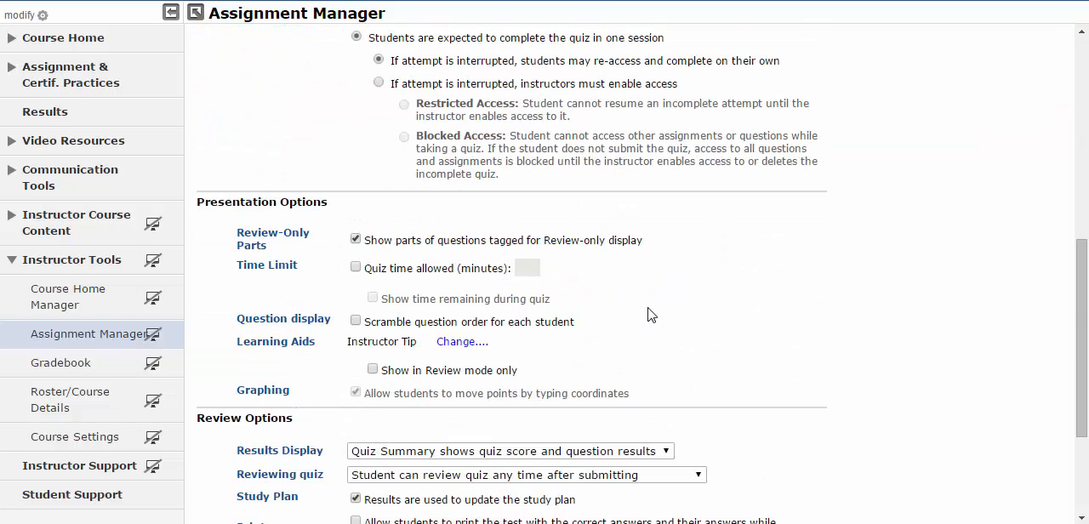
scroll(651, 315, down, 1)
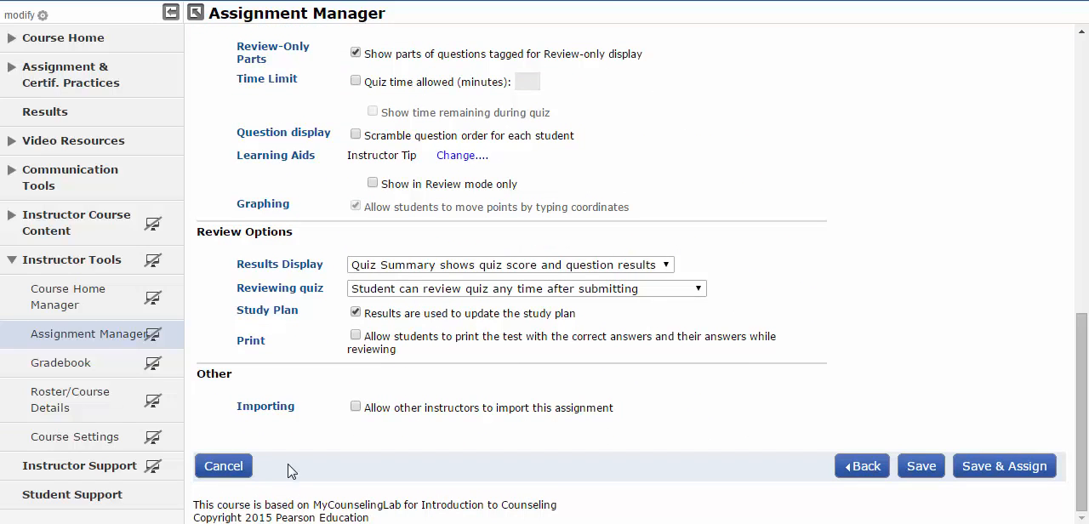
click(223, 466)
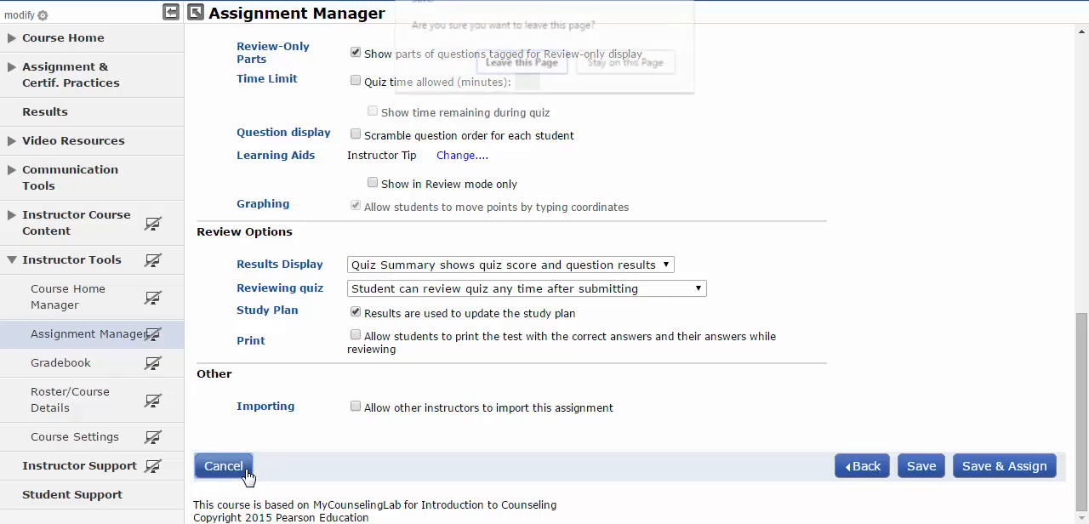
click(520, 74)
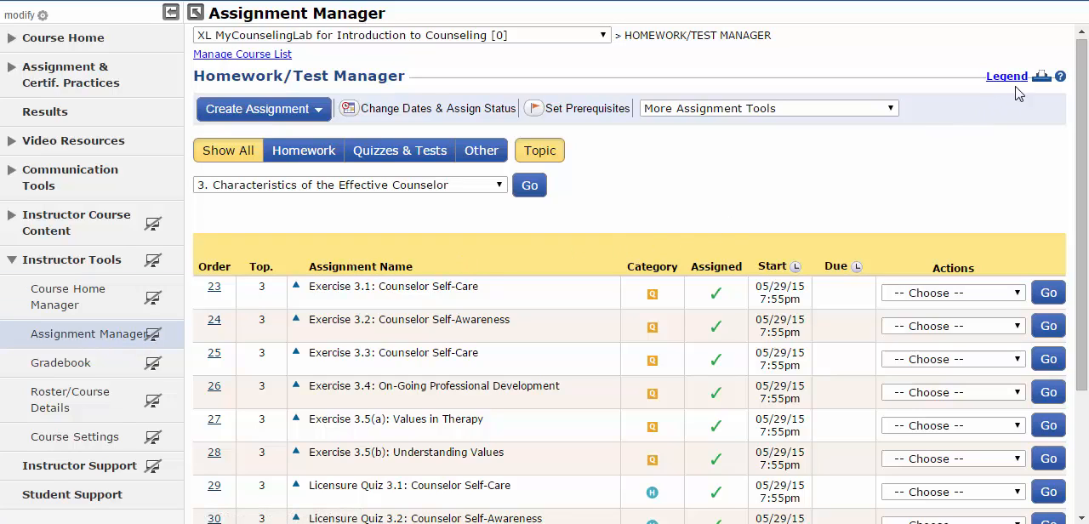
- Open the Instructor Help for the Homework/Test Manager page
click(1061, 78)
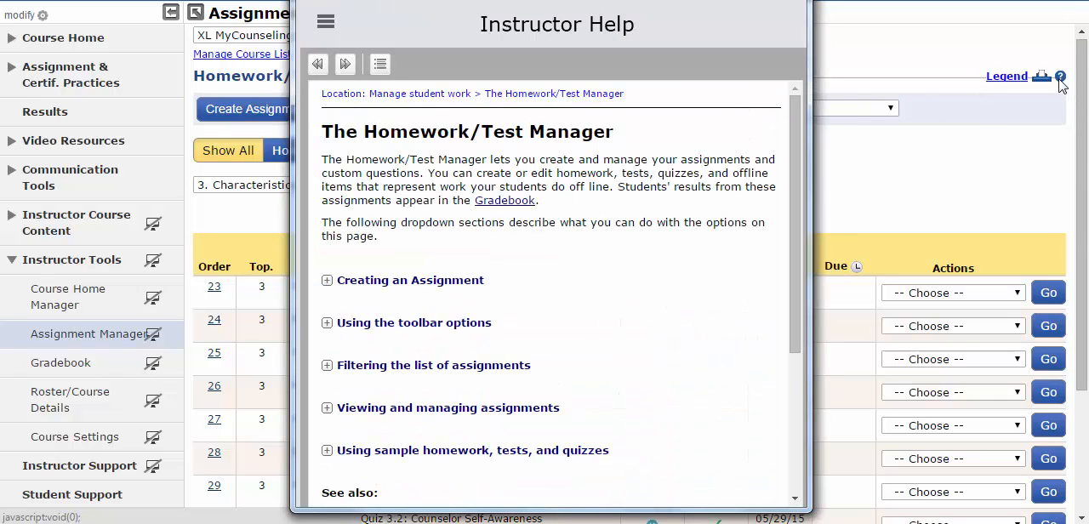